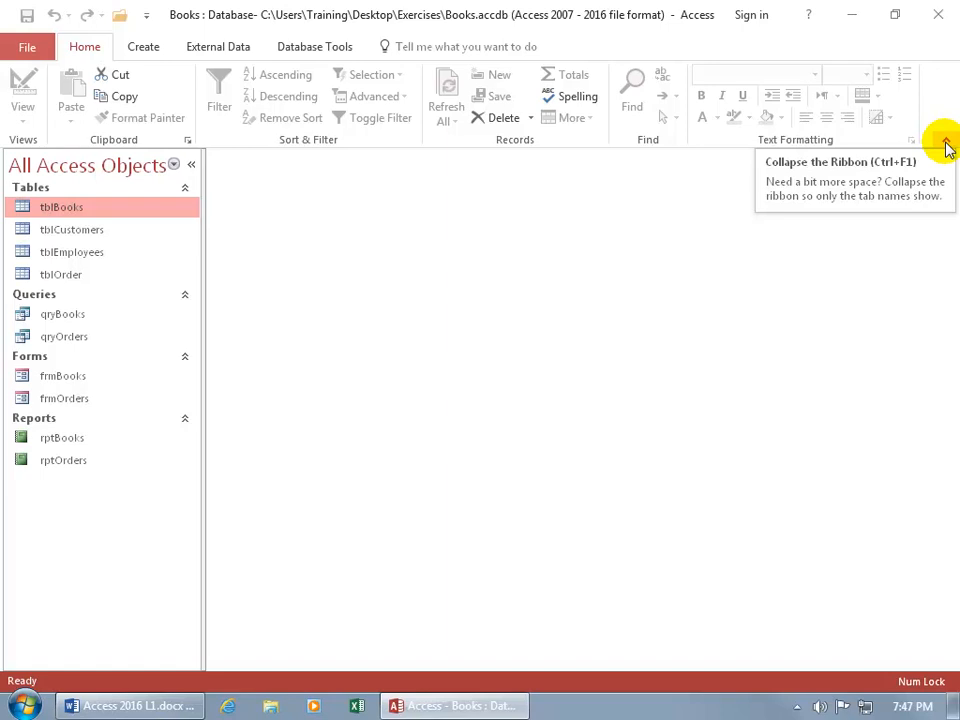
# Step: Collapse the ribbon and temporarily display the Home commands while it is collapsed
pyautogui.click(946, 146)
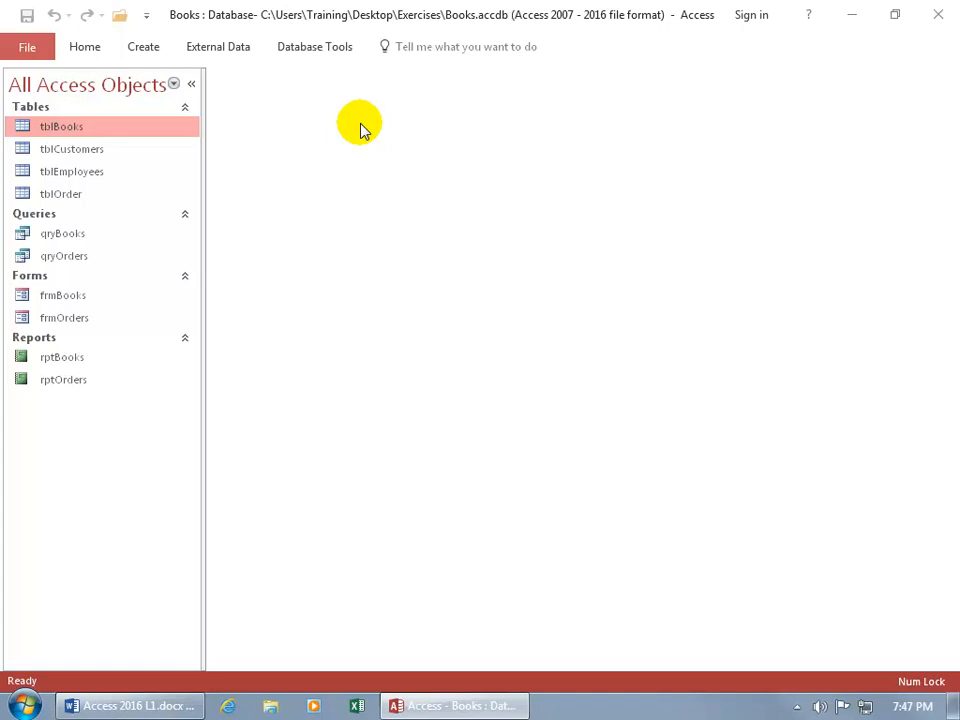
pyautogui.click(80, 50)
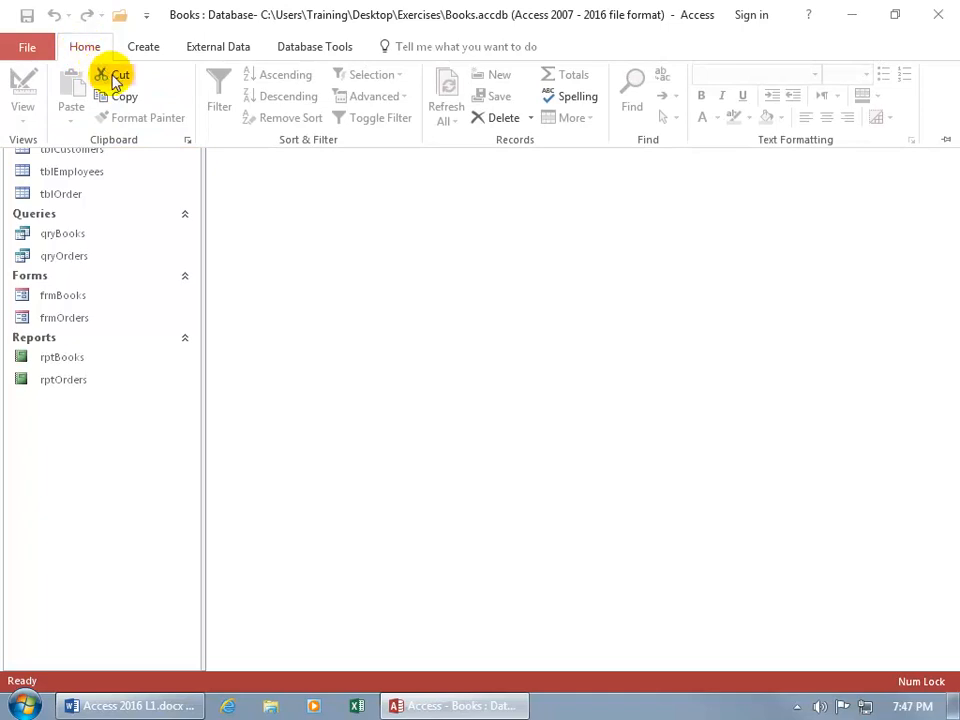
pyautogui.click(388, 234)
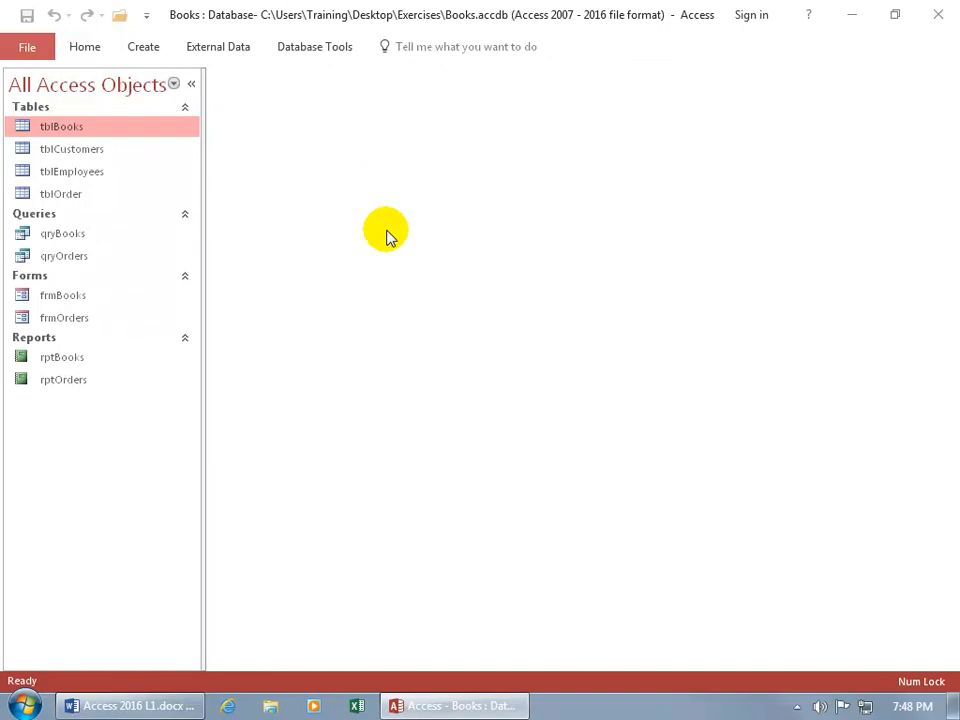
# Step: Toggle the ribbon between its collapsed and expanded states, leaving it fully expanded
pyautogui.hotkey('ctrl', 'F1')
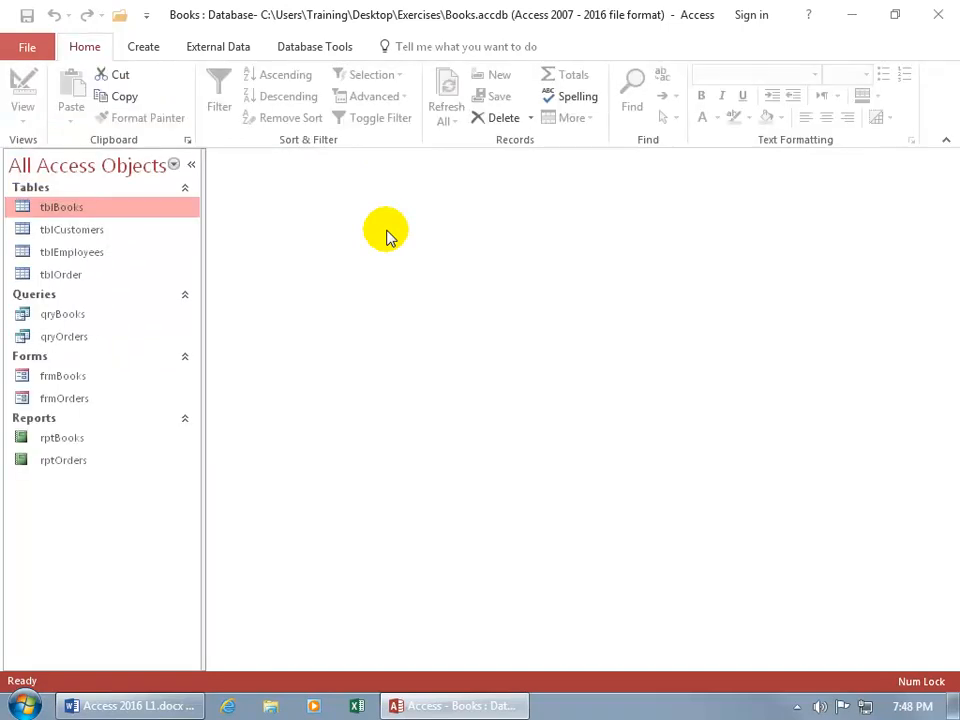
pyautogui.hotkey('ctrl', 'F1')
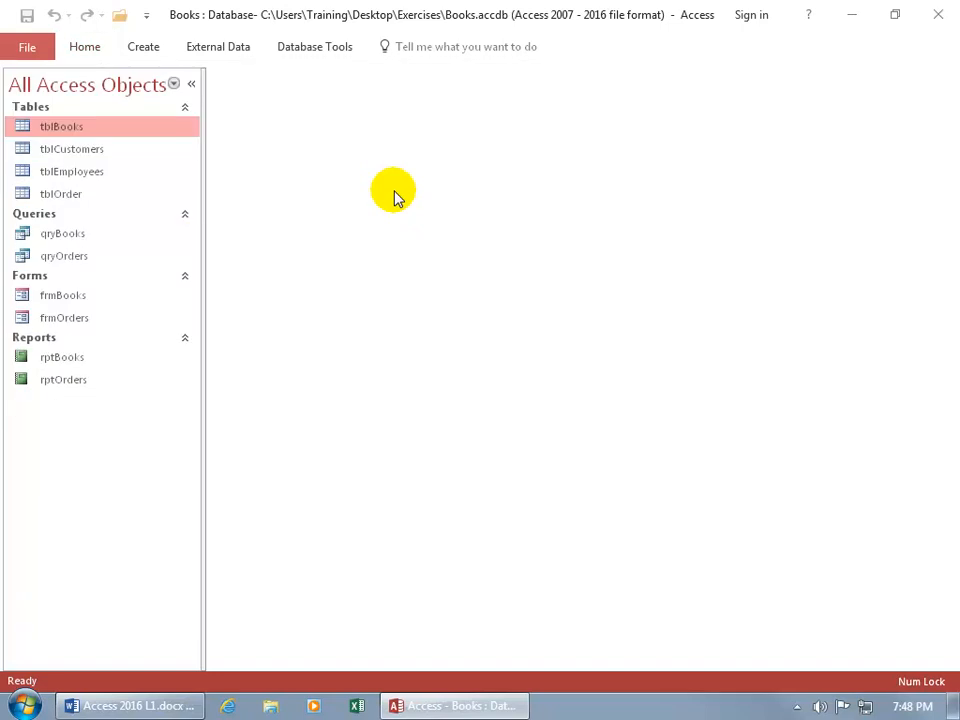
pyautogui.hotkey('ctrl', 'F1')
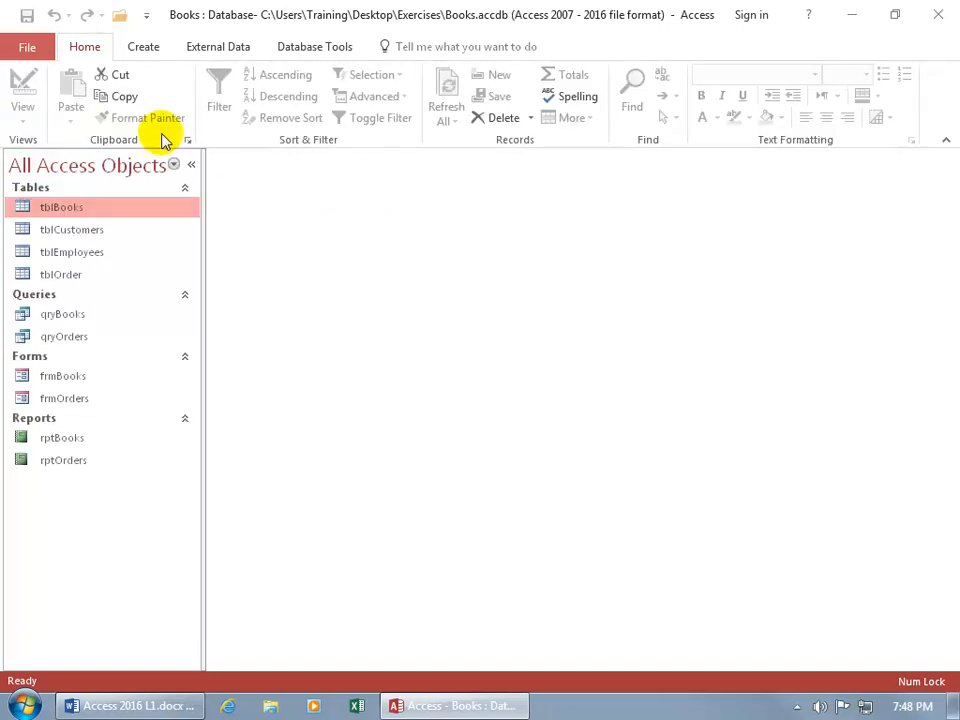
pyautogui.doubleClick(84, 47)
pyautogui.doubleClick(84, 47)
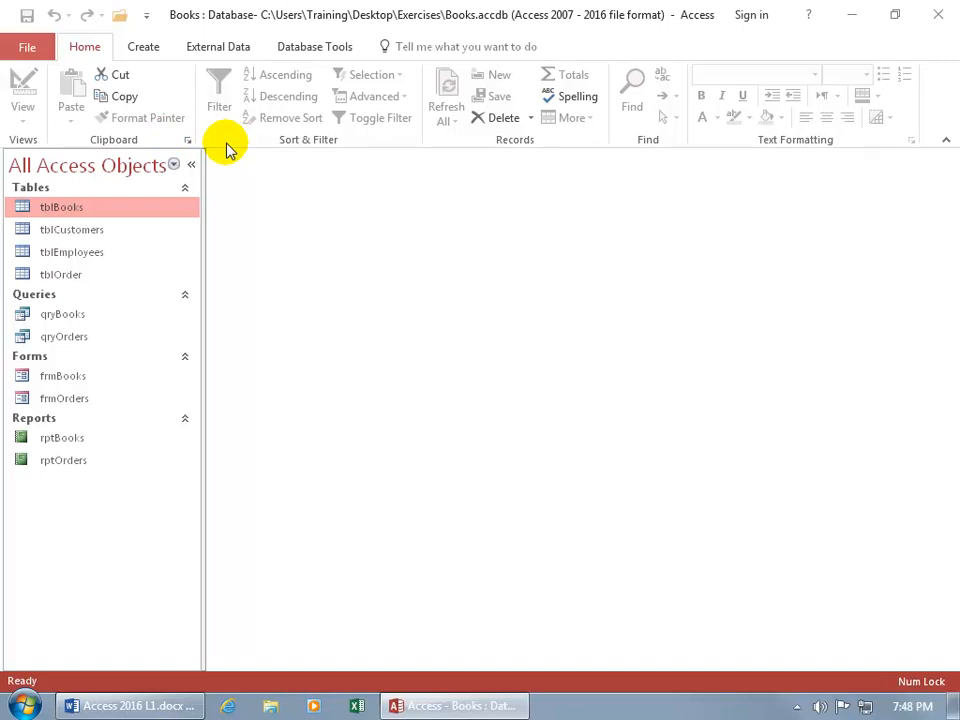
# Step: Open the ribbon customization options and list All Commands as the available commands
pyautogui.rightClick(365, 88)
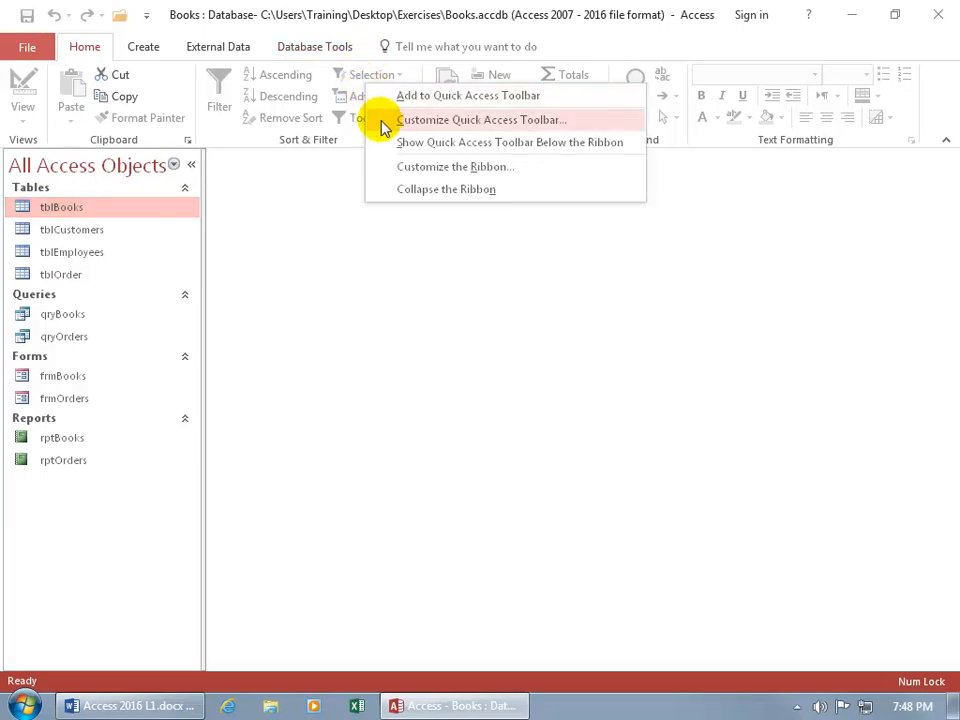
pyautogui.click(404, 171)
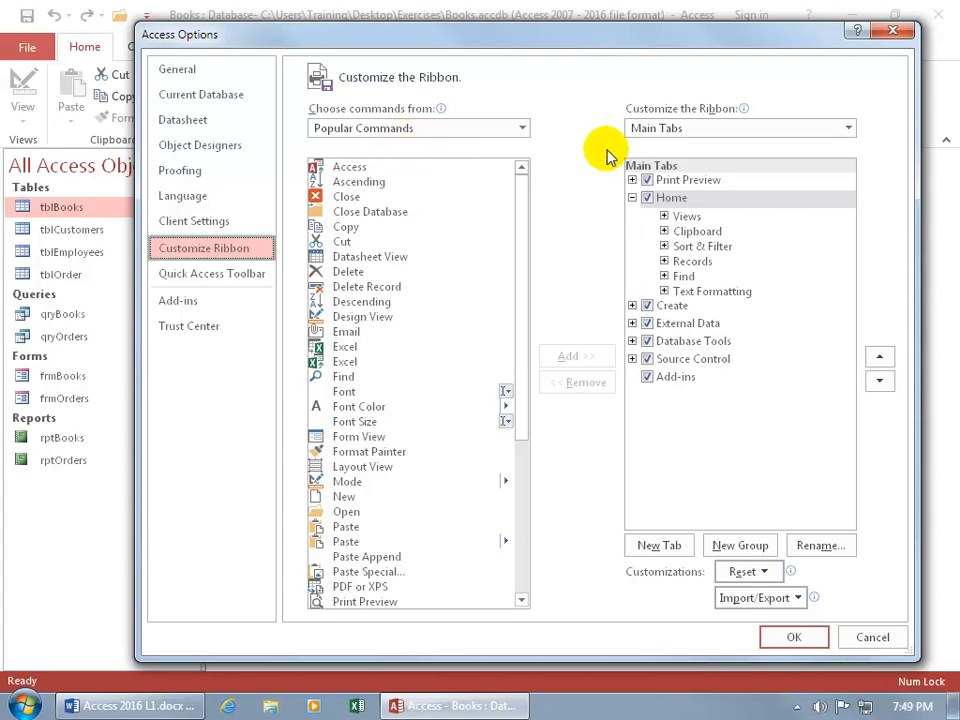
pyautogui.click(521, 129)
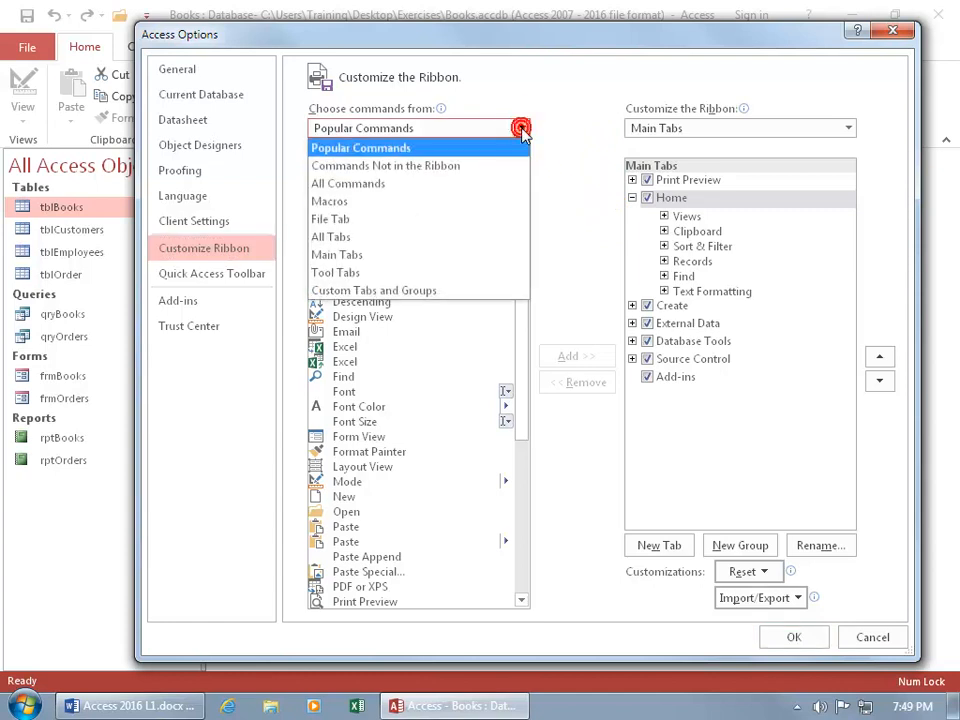
pyautogui.click(417, 193)
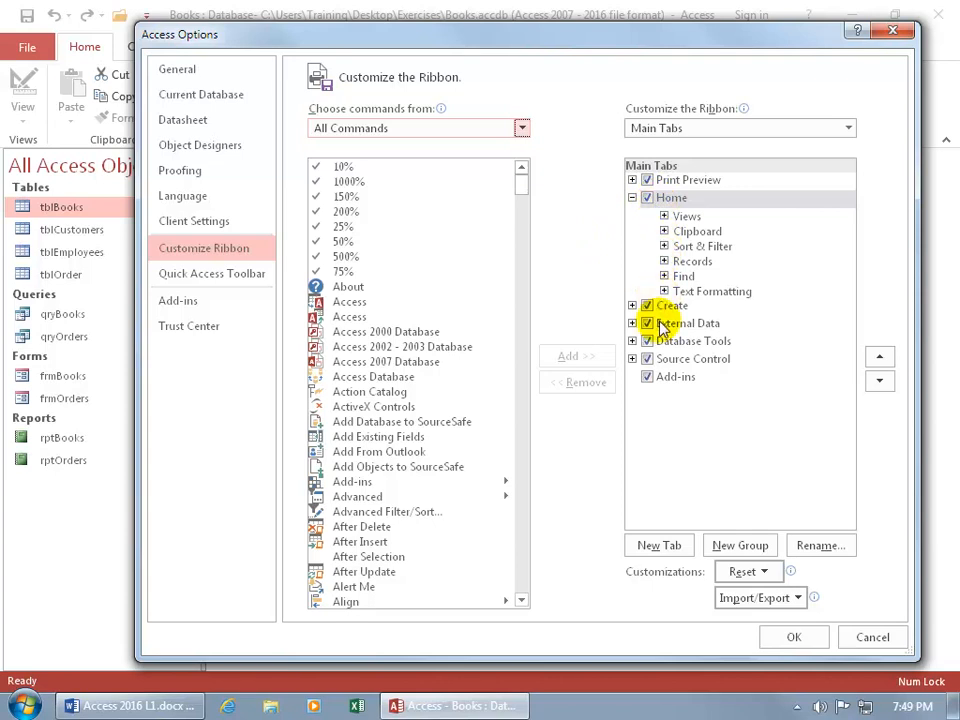
# Step: Hide the Home tab from the ribbon and apply the customization
pyautogui.moveTo(160, 32); pyautogui.dragTo(150, 81)
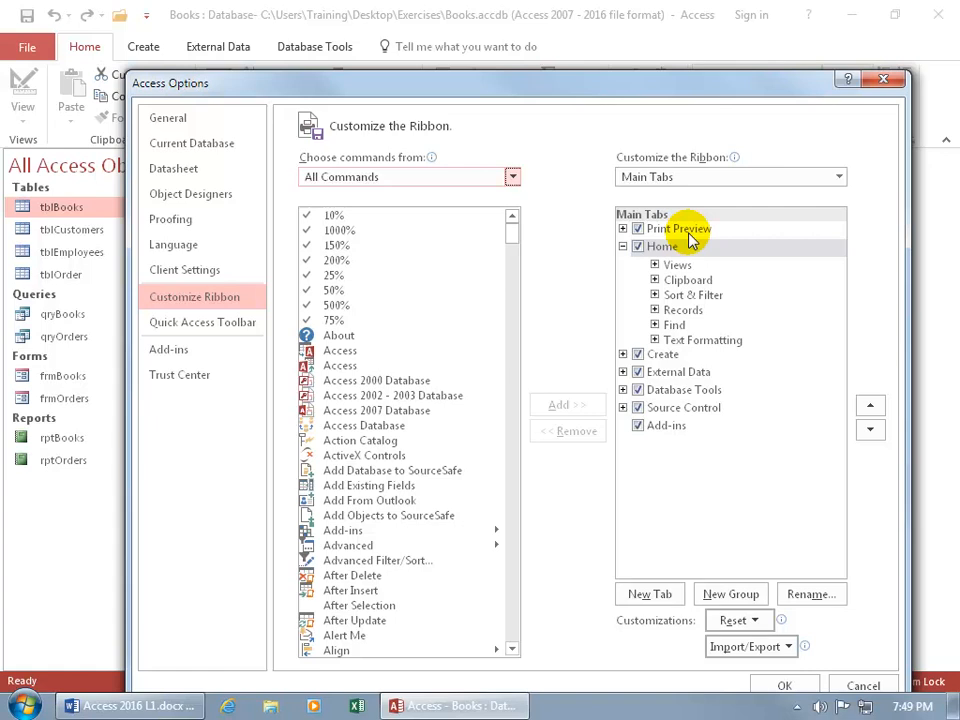
pyautogui.click(643, 234)
pyautogui.click(639, 230)
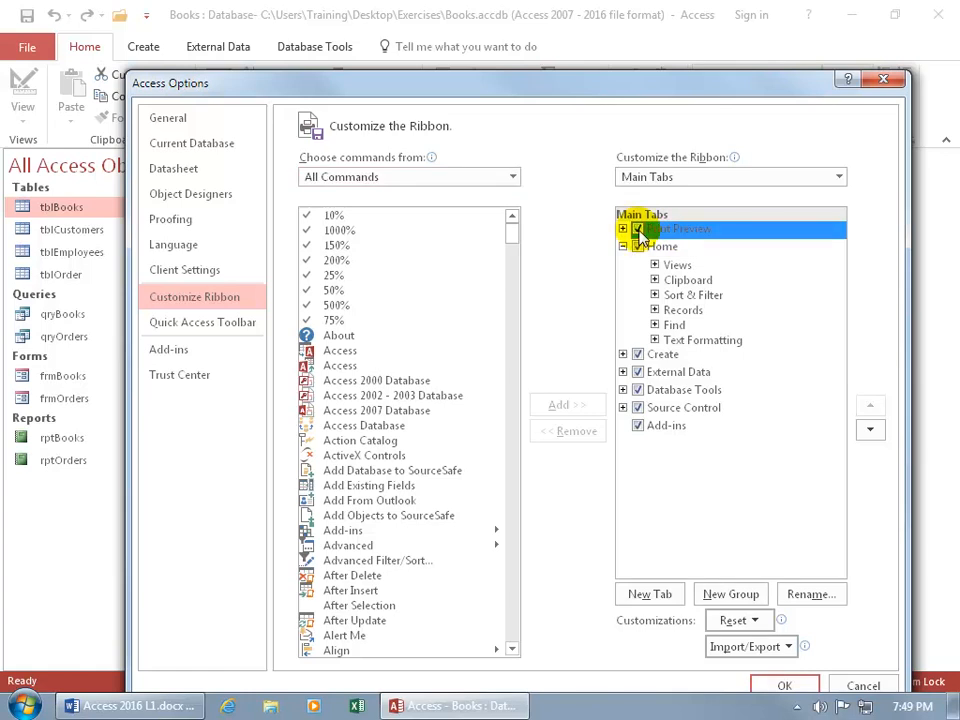
pyautogui.click(639, 247)
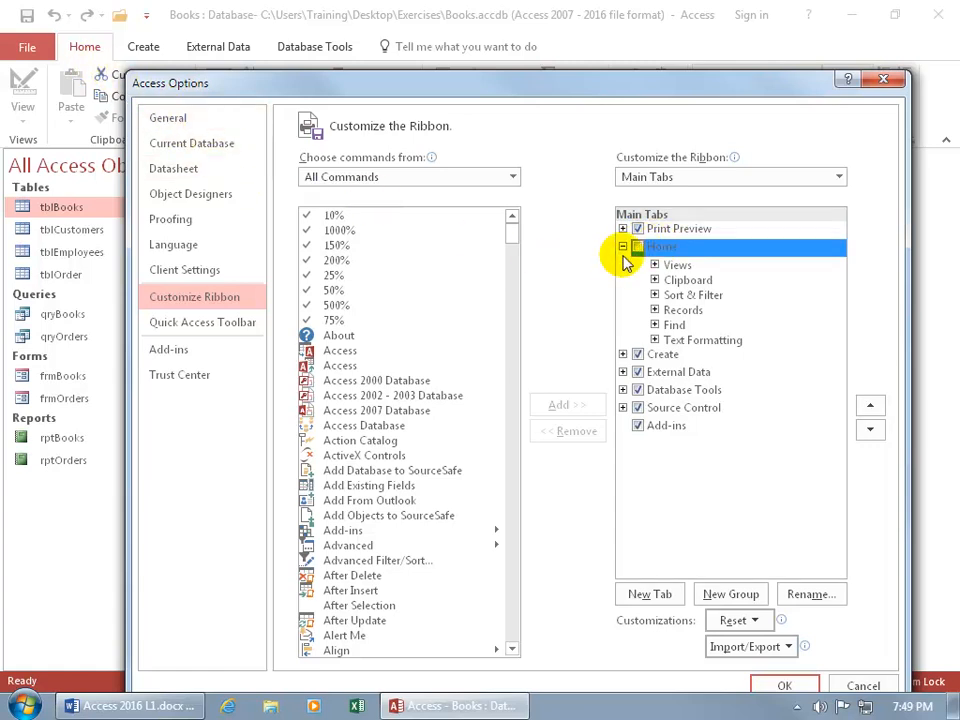
pyautogui.click(788, 685)
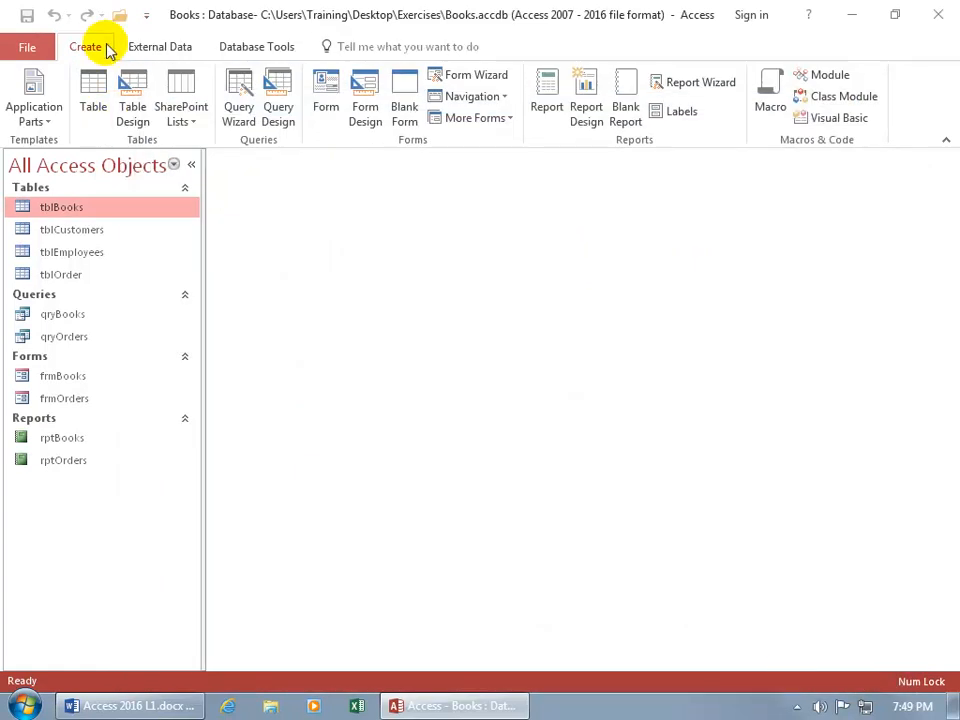
# Step: Reopen the ribbon customization options and enable the Home tab again among the main tabs
pyautogui.rightClick(208, 76)
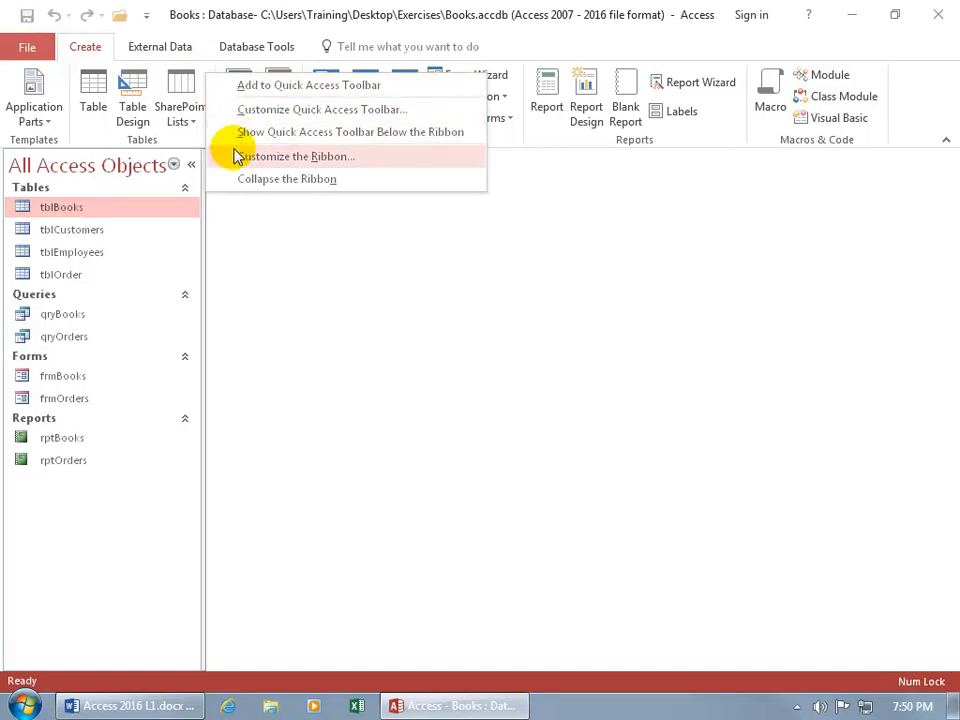
pyautogui.click(33, 49)
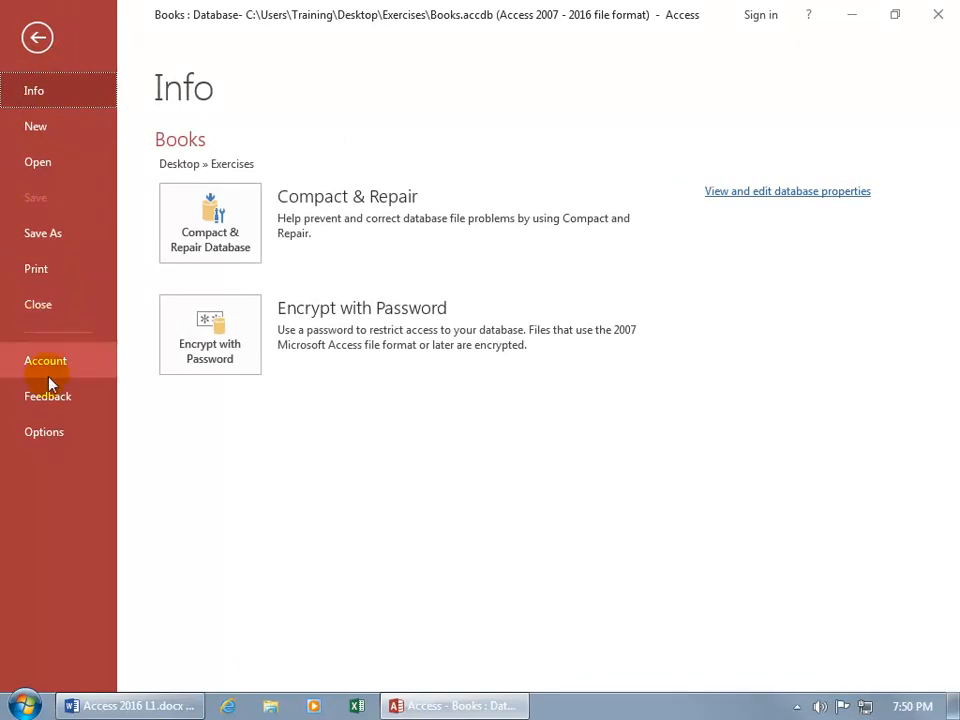
pyautogui.click(48, 430)
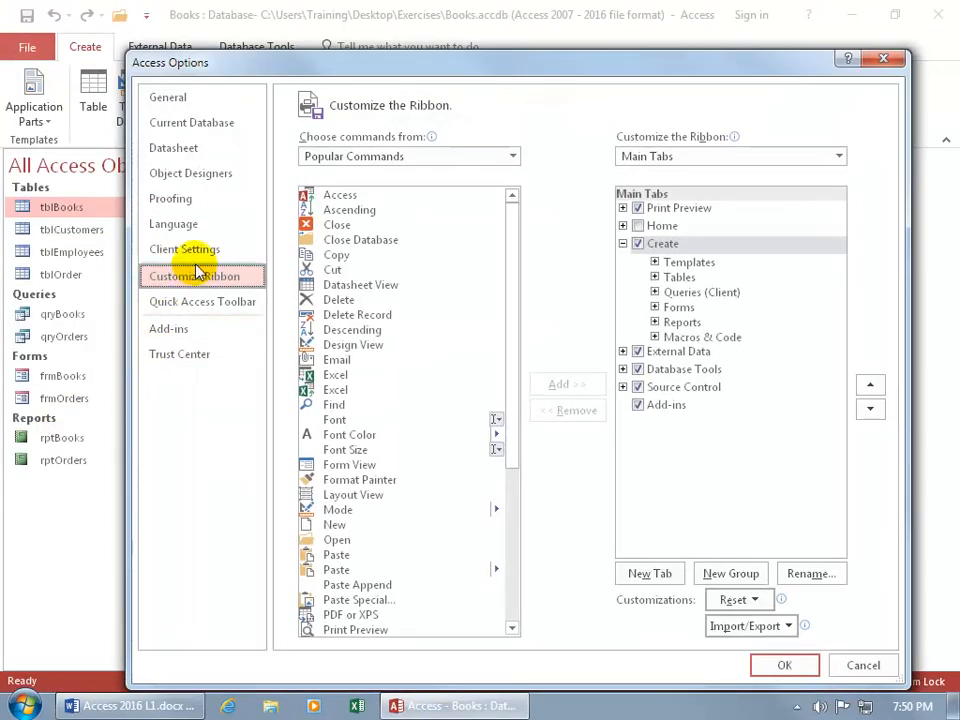
pyautogui.click(185, 226)
pyautogui.click(195, 276)
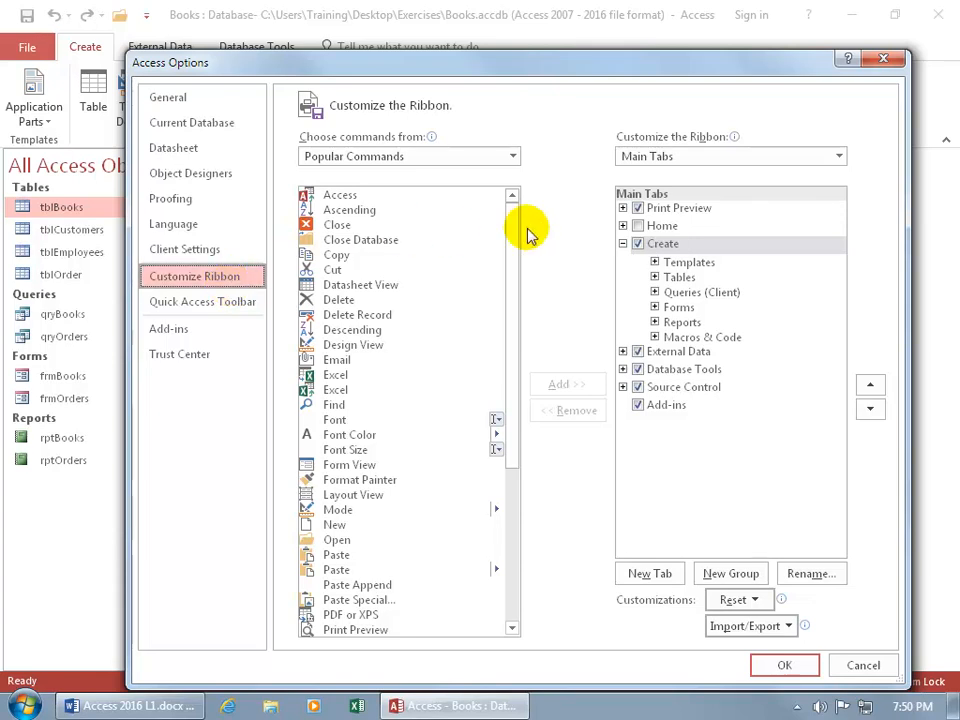
pyautogui.click(638, 226)
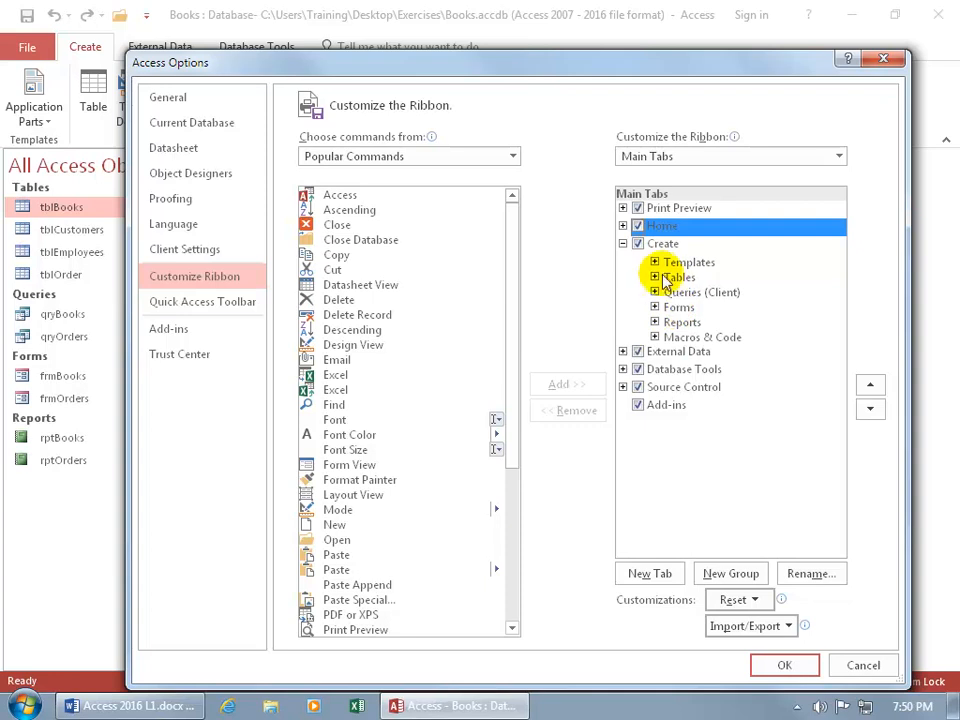
# Step: Remove the Templates, Tables, Queries (Client), Forms and Reports groups from the Create tab in the ribbon customization
pyautogui.moveTo(300, 64); pyautogui.dragTo(250, 148)
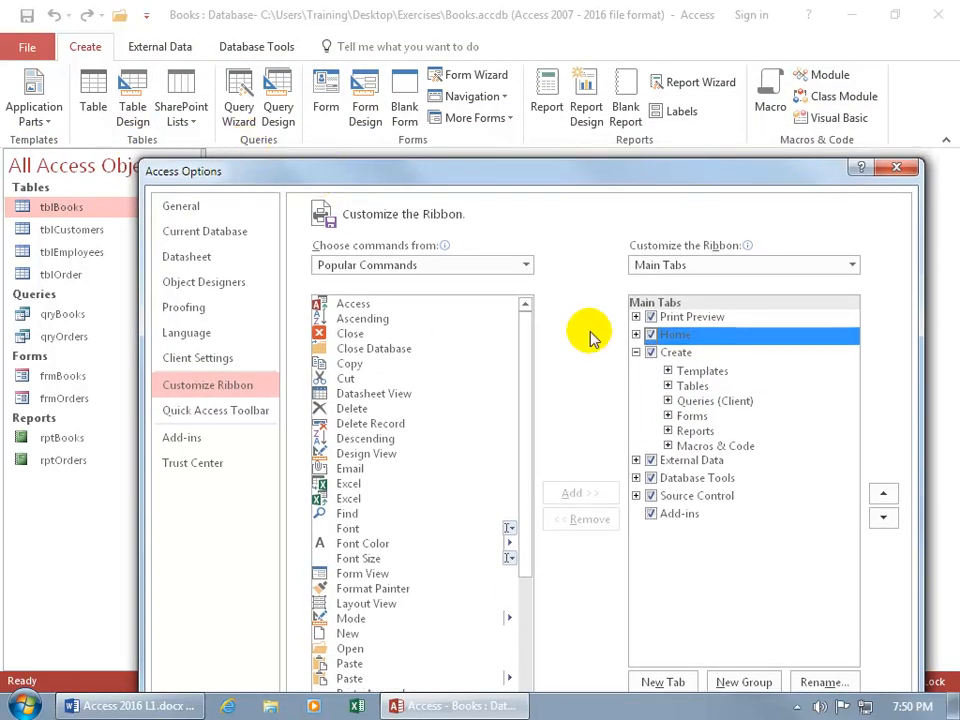
pyautogui.click(668, 386)
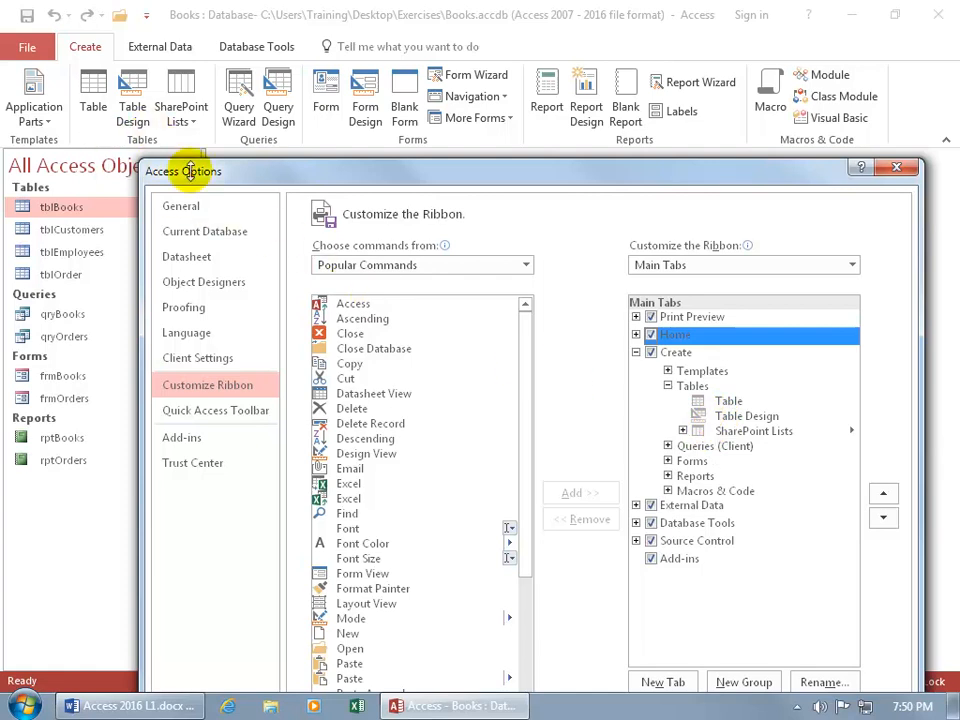
pyautogui.click(693, 372)
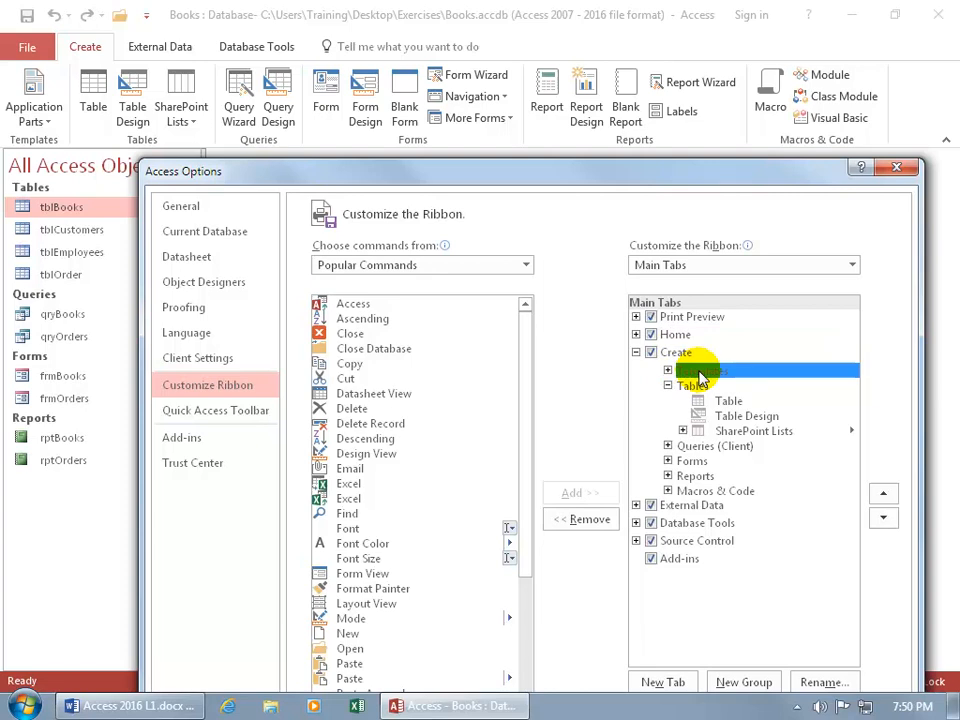
pyautogui.click(600, 520)
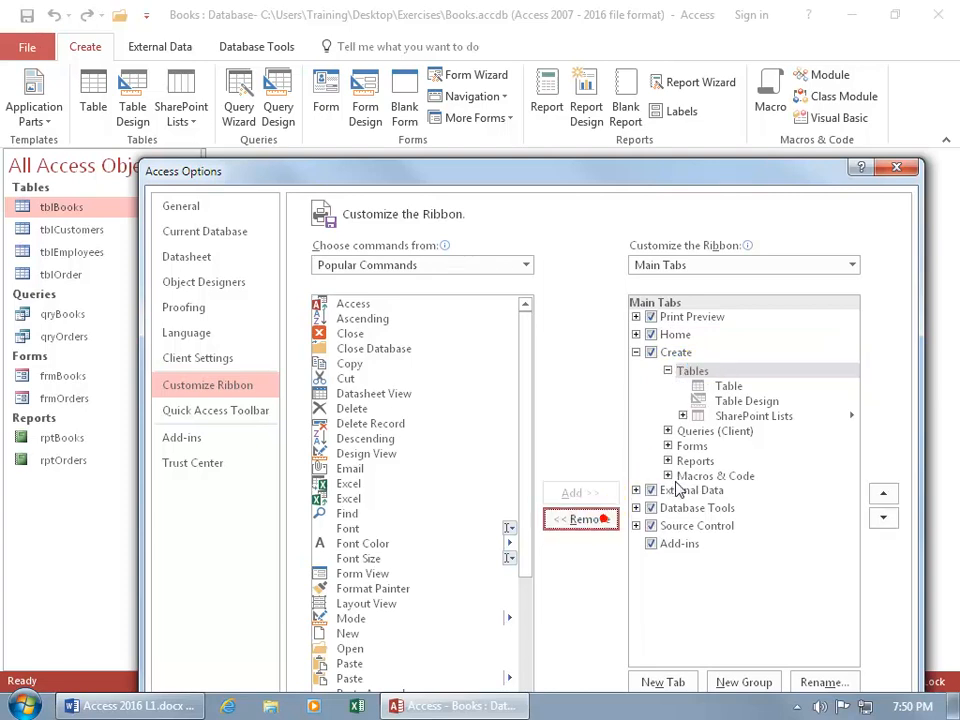
pyautogui.click(692, 370)
pyautogui.click(590, 520)
pyautogui.click(675, 371)
pyautogui.click(576, 522)
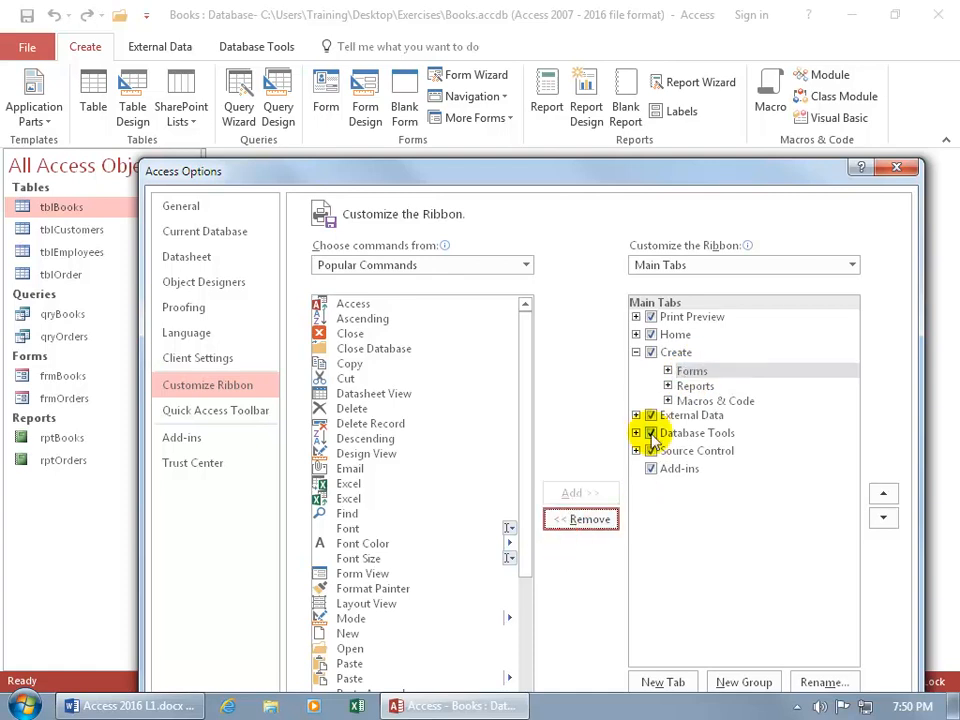
pyautogui.click(654, 372)
pyautogui.click(572, 518)
pyautogui.click(697, 372)
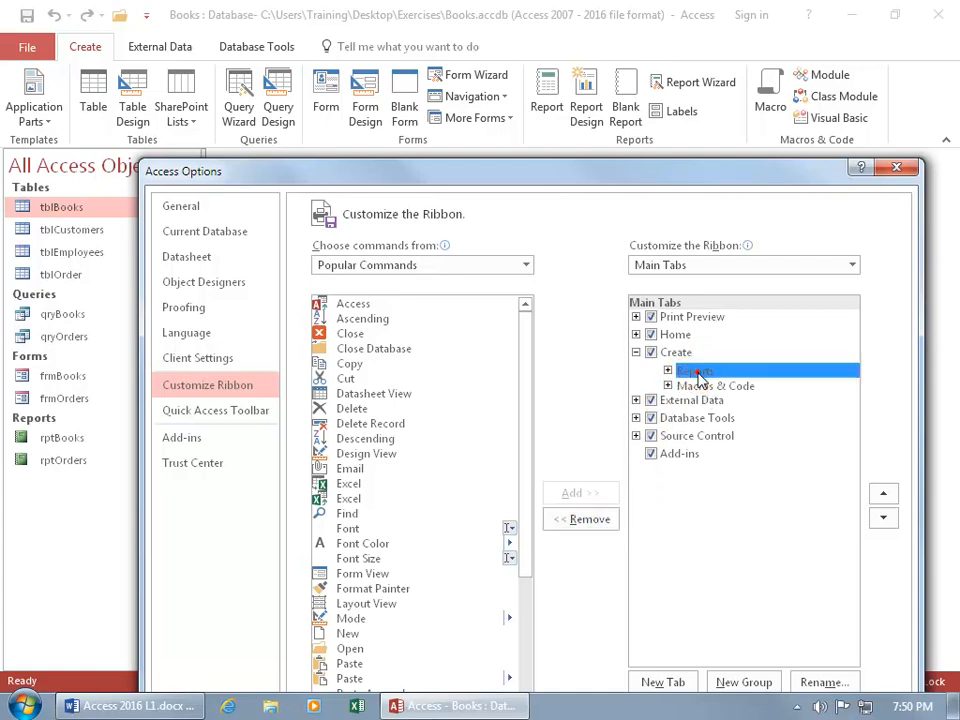
pyautogui.click(585, 519)
# Step: Try to add the second Excel command from Popular Commands to the Create tab's built-in Macros & Code group
pyautogui.click(718, 372)
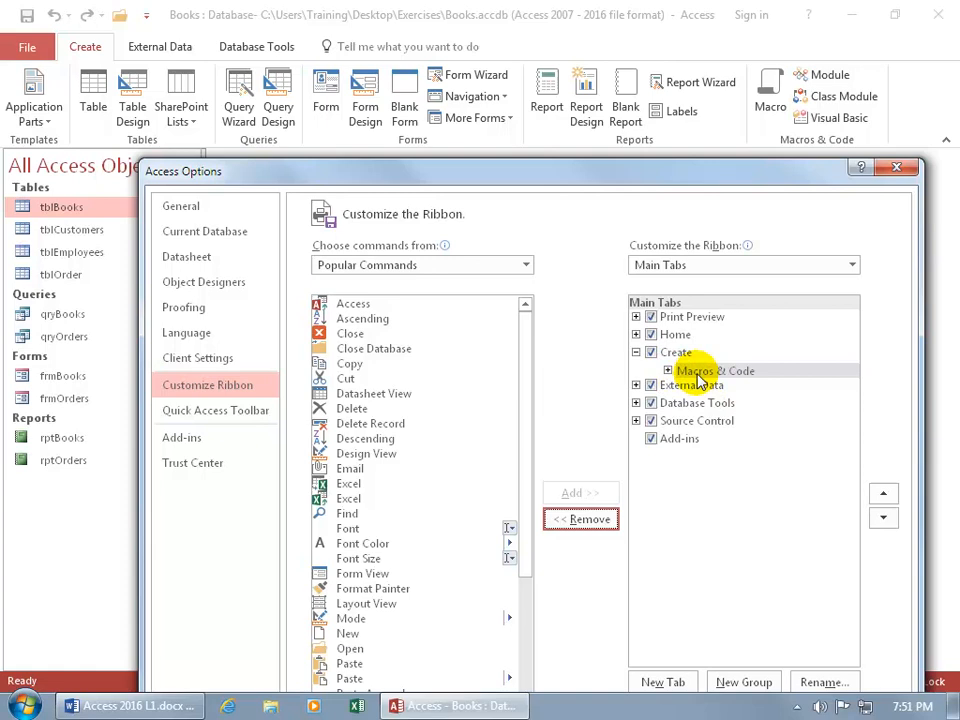
pyautogui.click(668, 370)
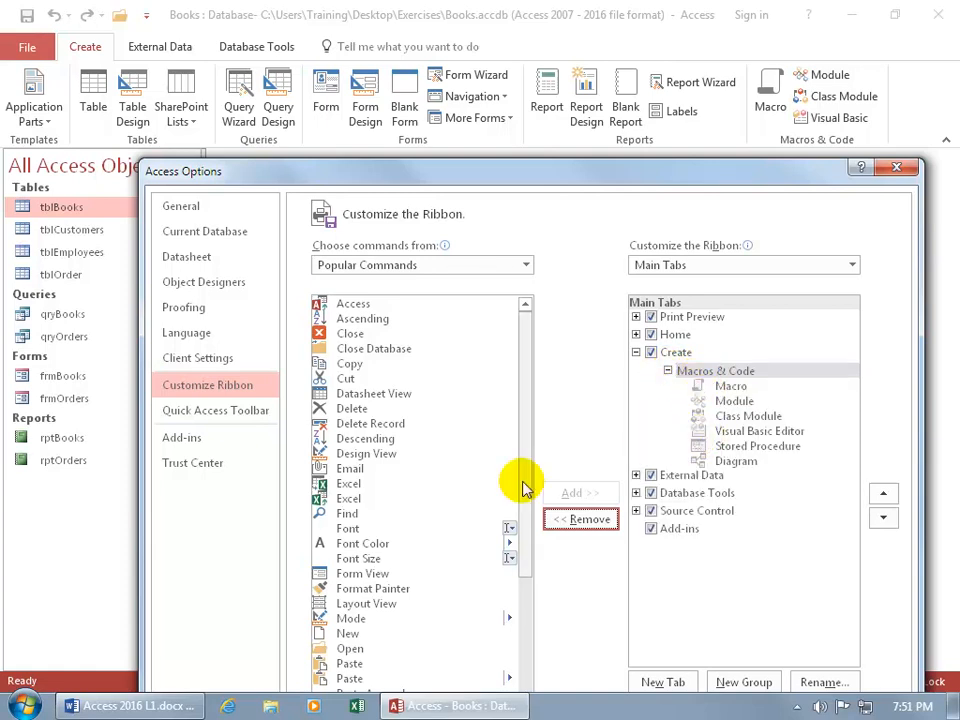
pyautogui.click(355, 498)
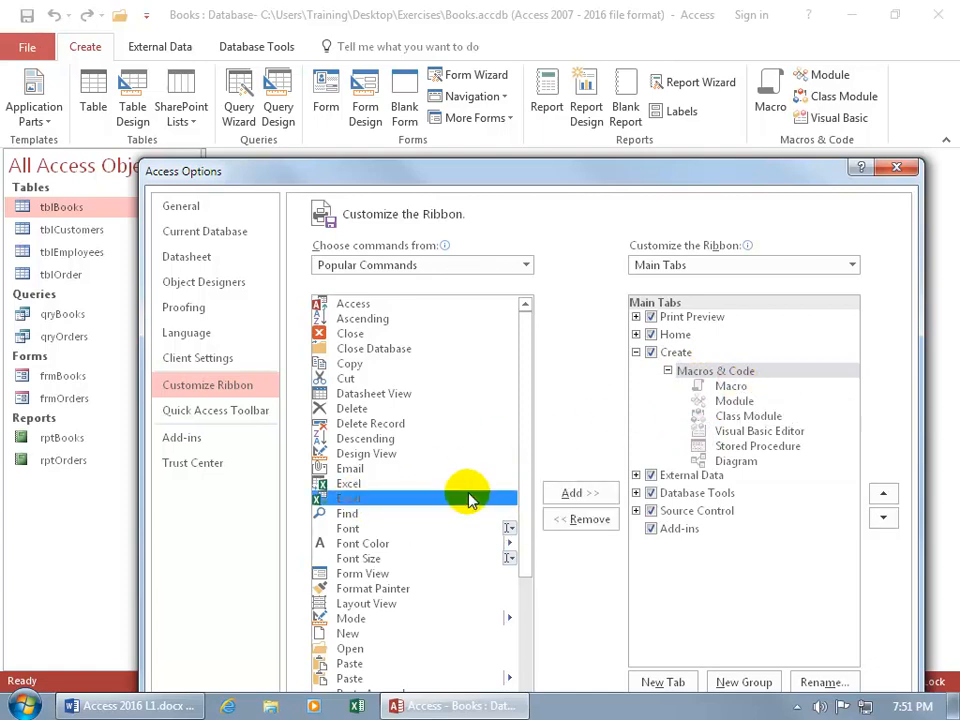
pyautogui.click(569, 494)
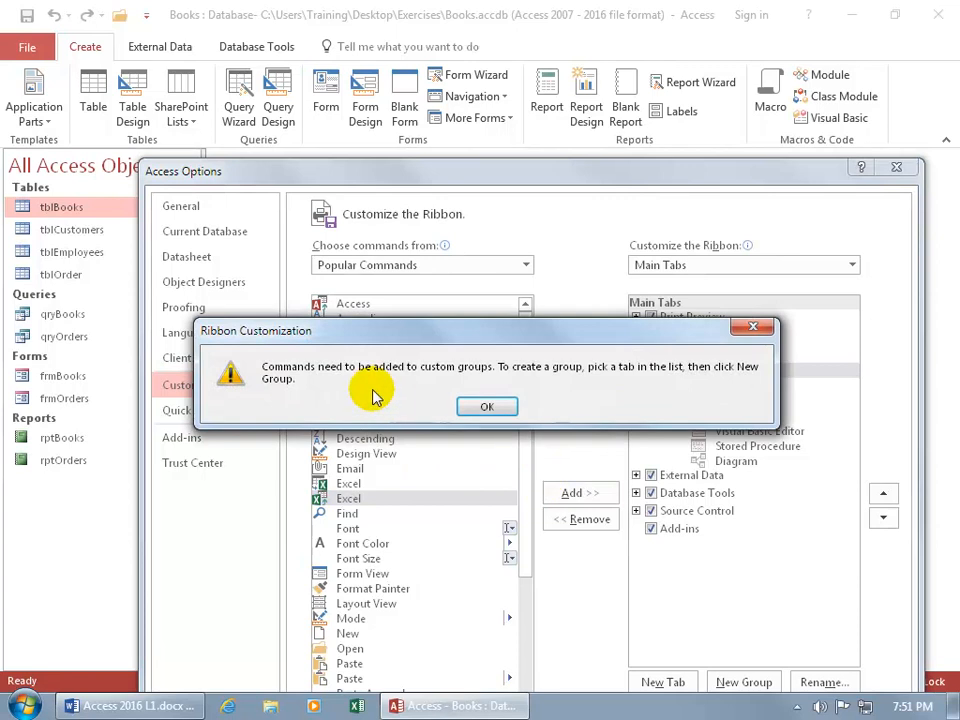
pyautogui.click(488, 410)
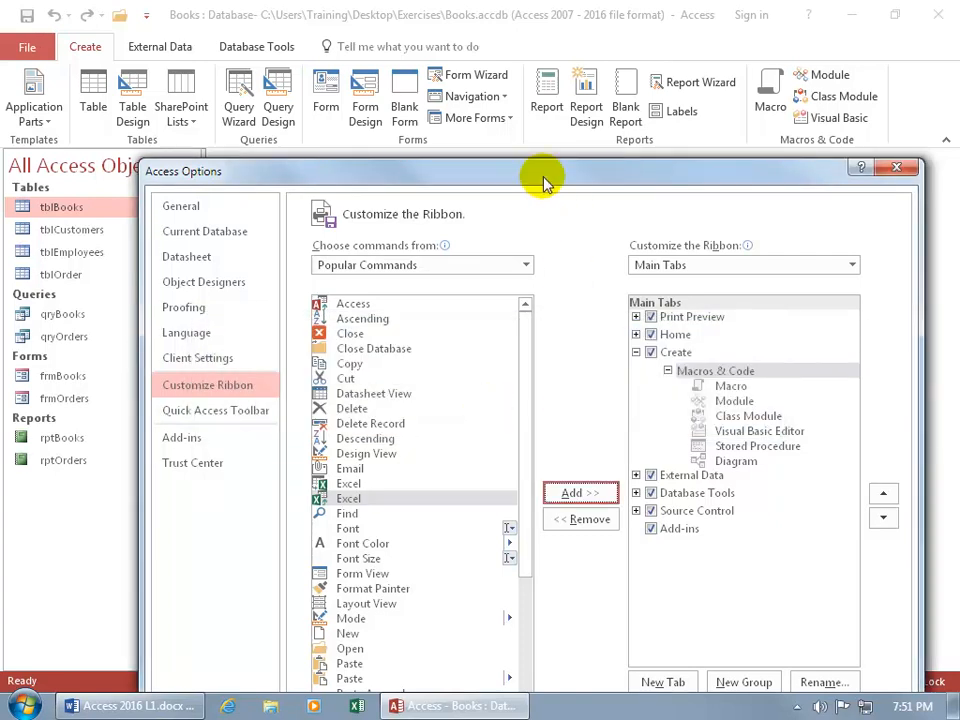
# Step: Create a new custom group in the Create tab and select it
pyautogui.moveTo(543, 183); pyautogui.dragTo(483, 97)
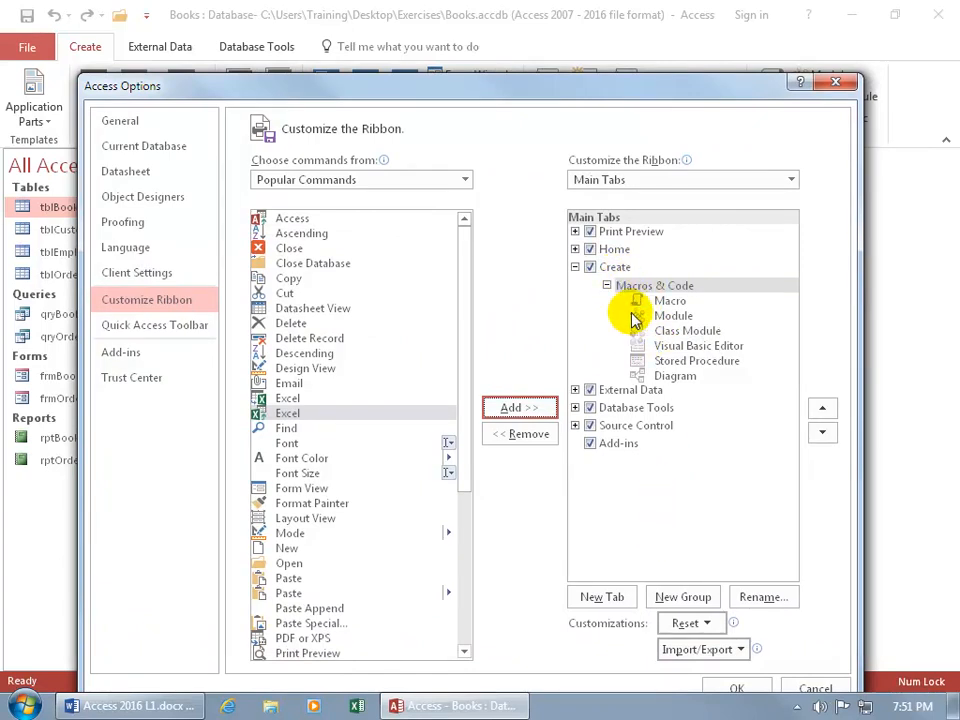
pyautogui.click(620, 268)
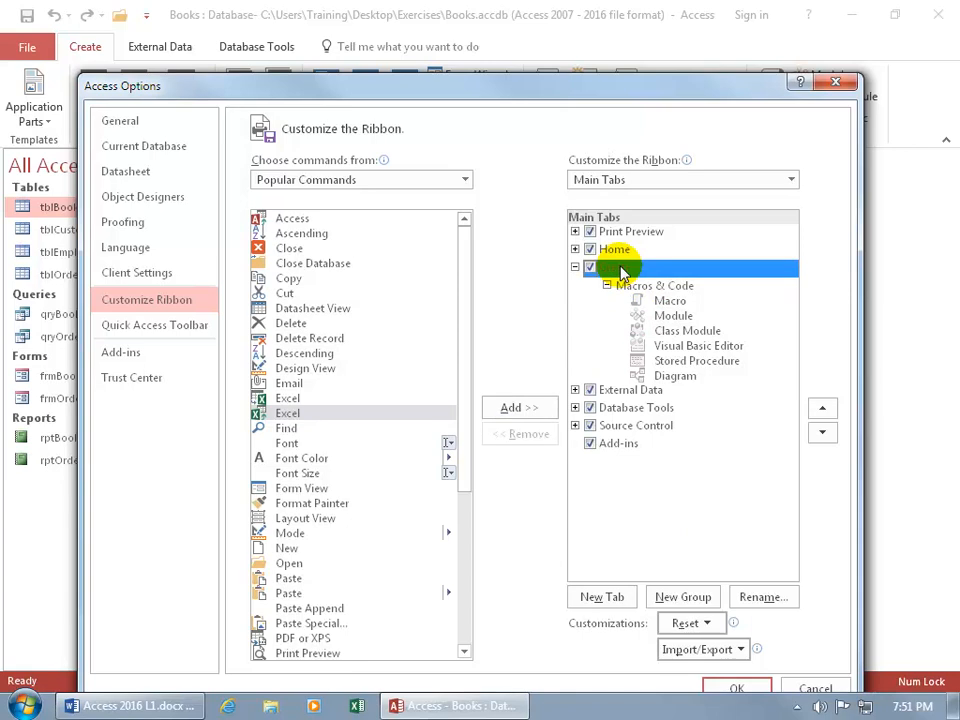
pyautogui.click(683, 597)
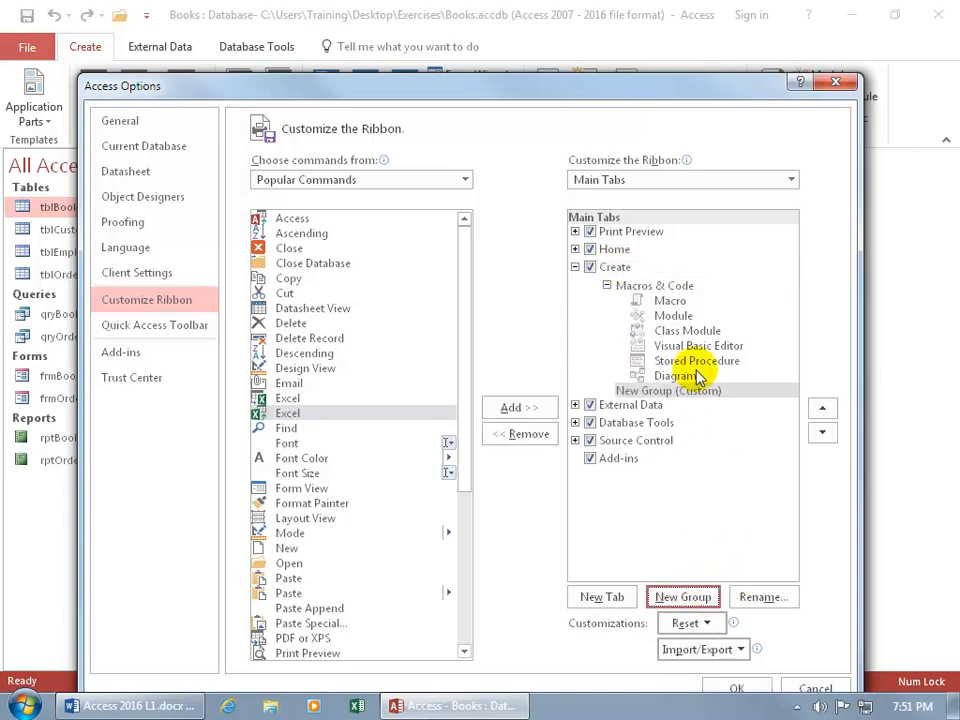
pyautogui.click(665, 391)
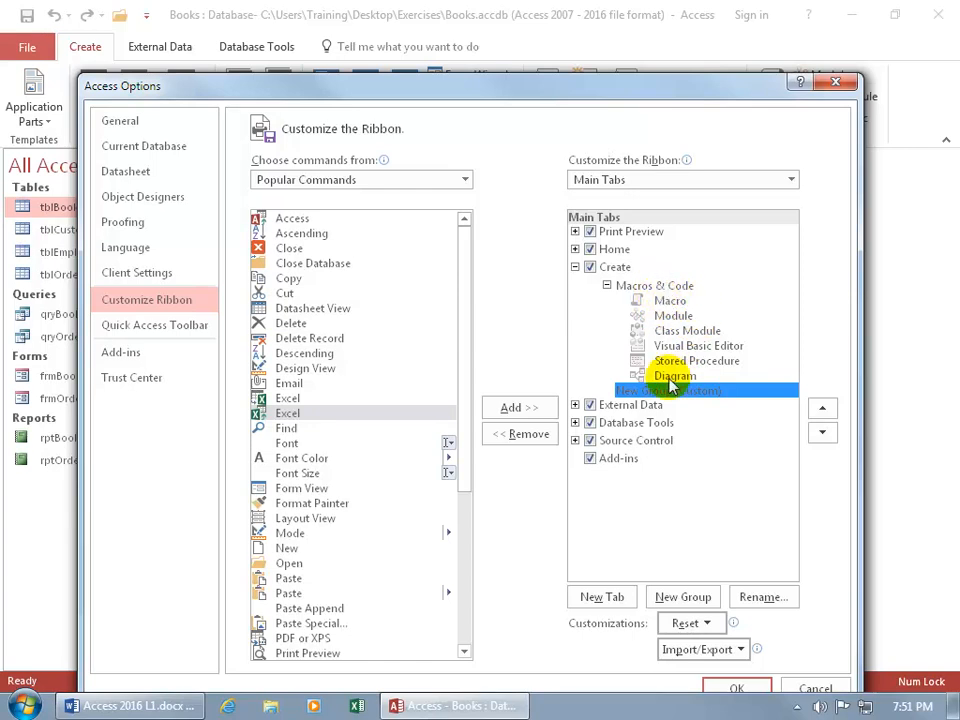
# Step: Move the new custom group above Macros & Code in the Create tab and rename it Spiffy with the smiley face symbol
pyautogui.click(822, 408)
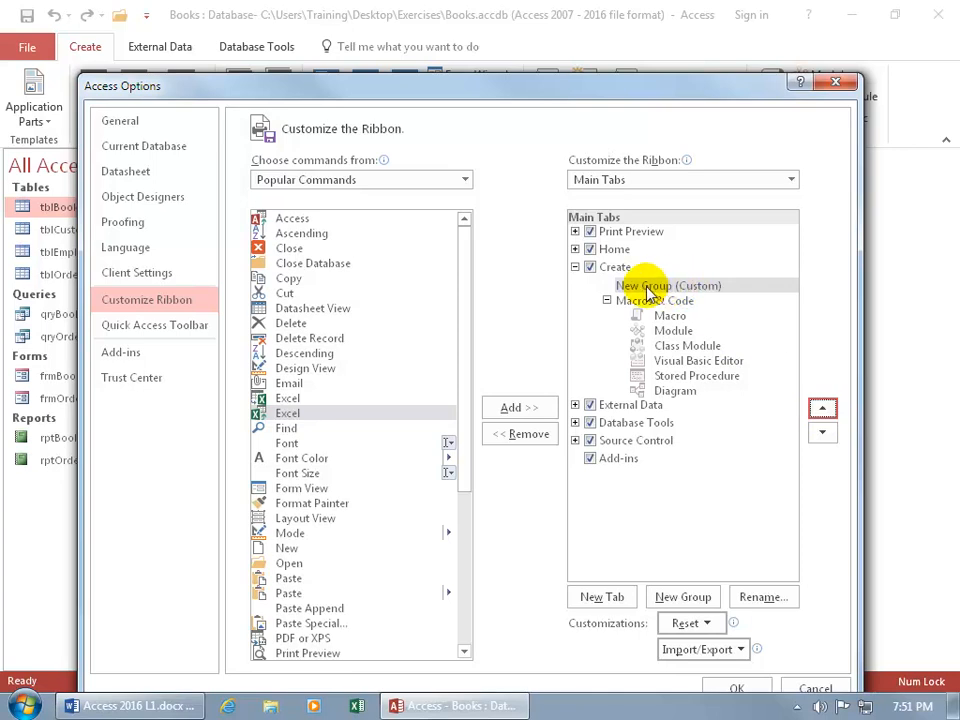
pyautogui.click(637, 288)
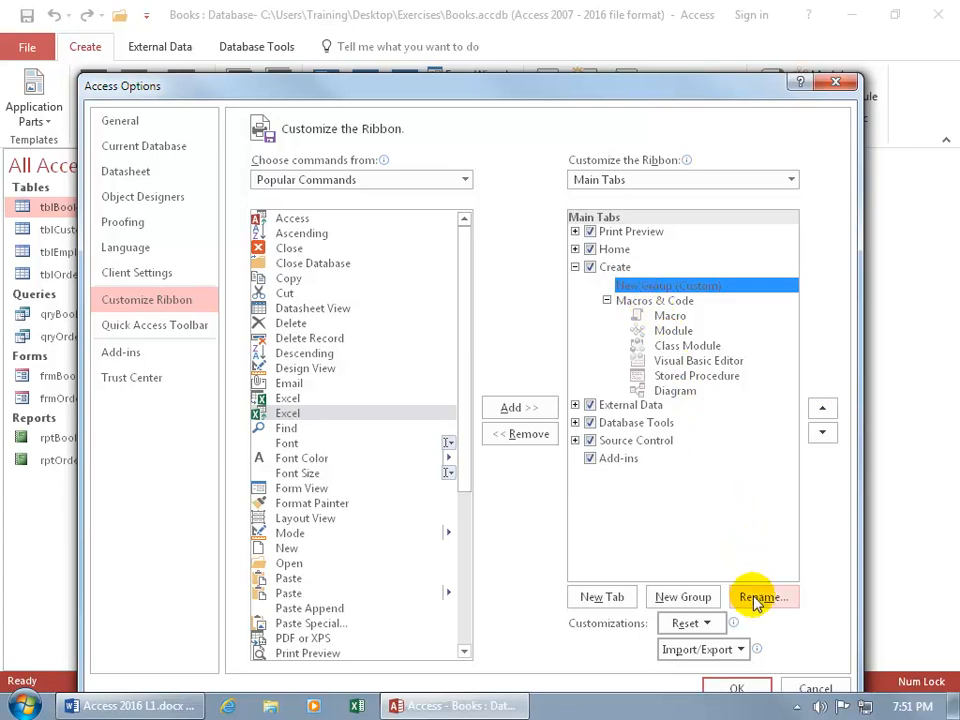
pyautogui.click(754, 597)
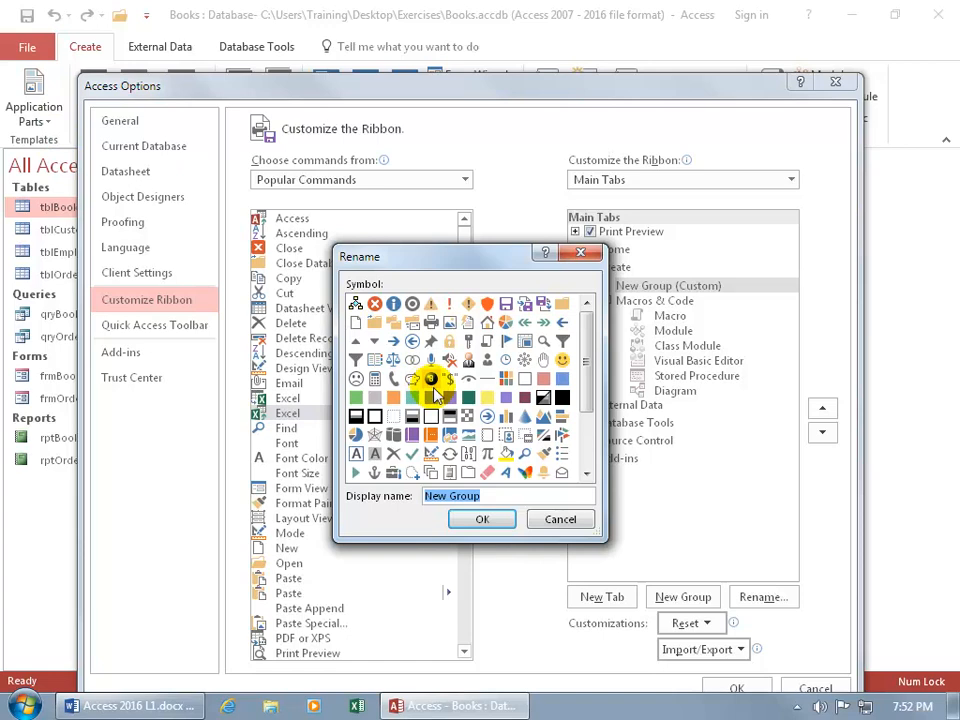
pyautogui.click(563, 360)
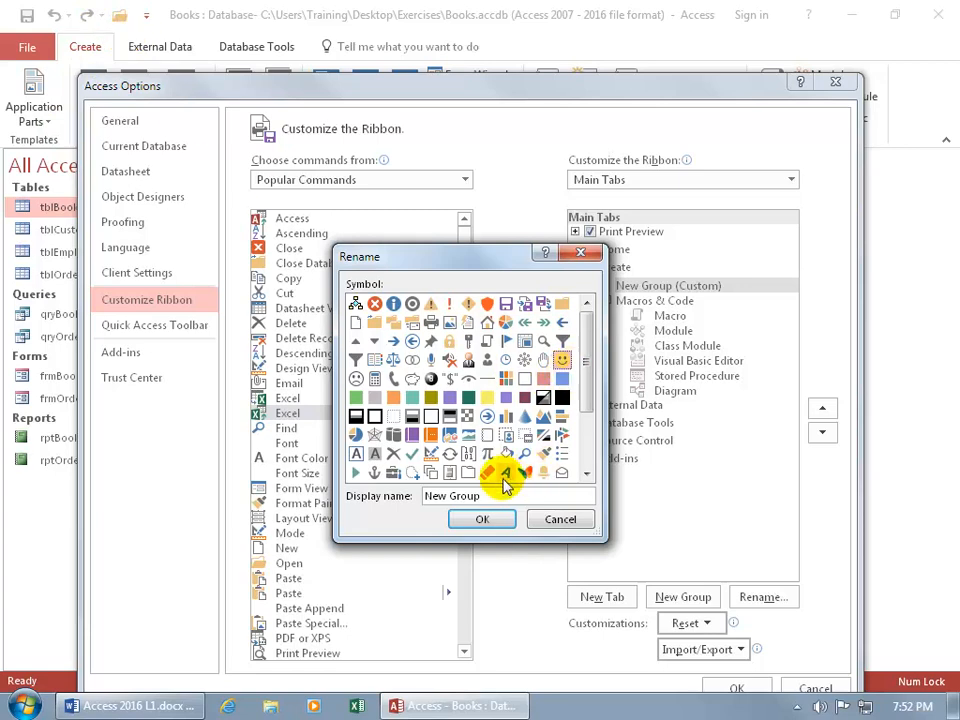
pyautogui.moveTo(487, 497); pyautogui.dragTo(424, 497)
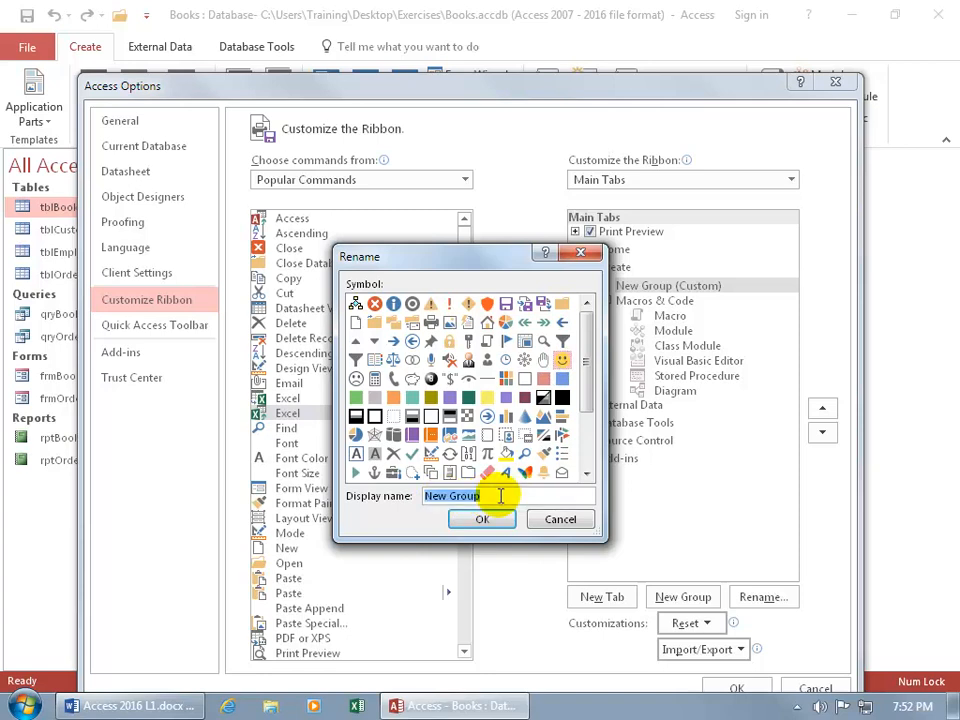
pyautogui.write('Spiffy')
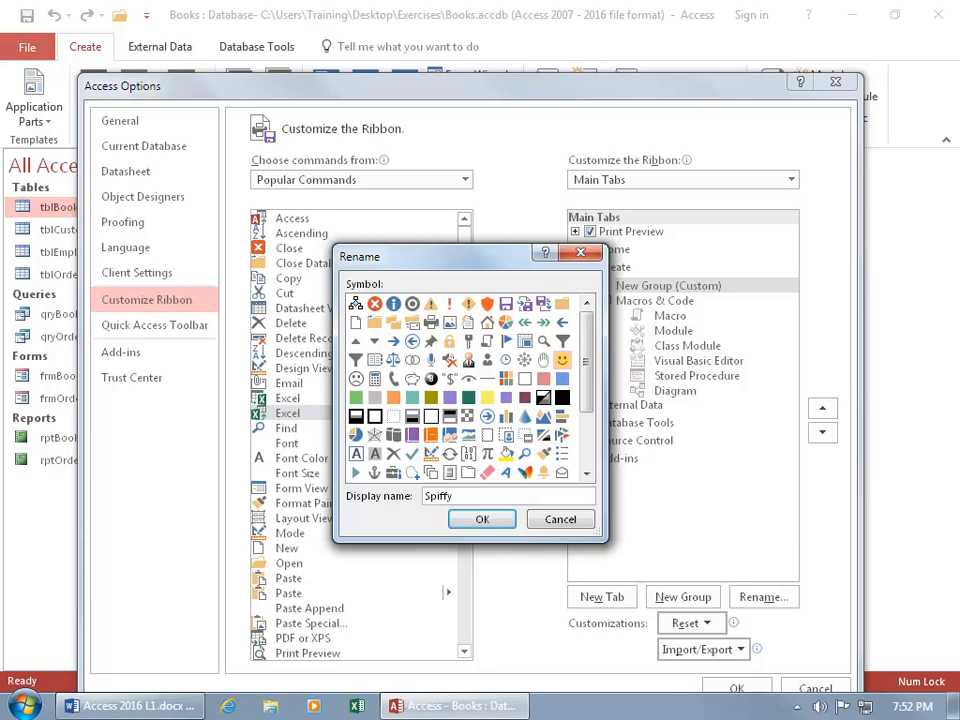
pyautogui.click(490, 521)
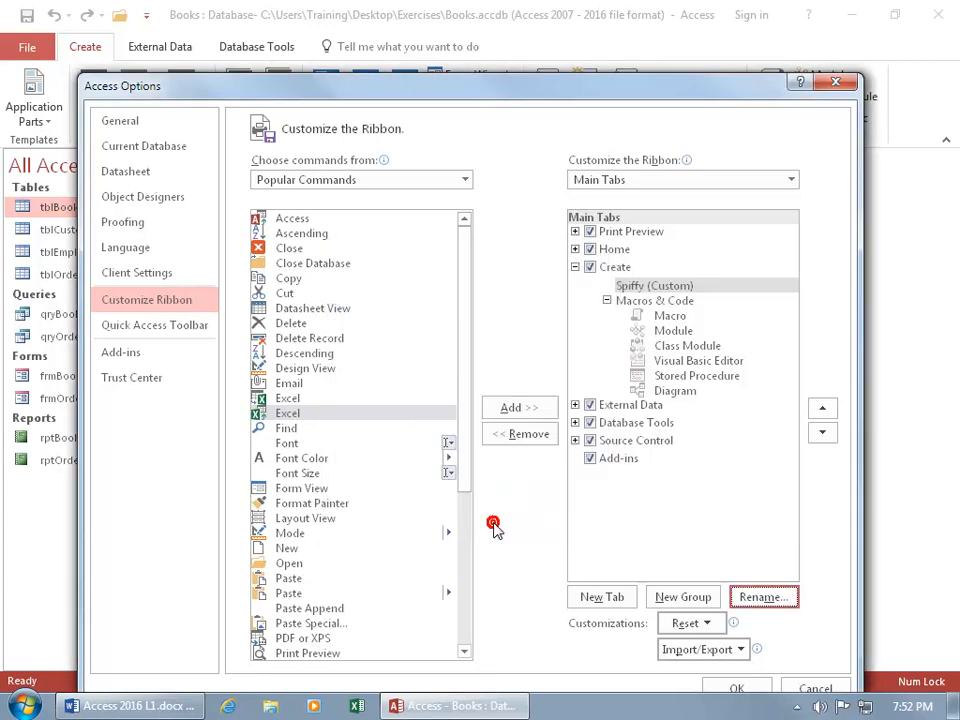
# Step: Add the Close Database, Find and Mode commands to the Spiffy group in the Create tab and apply the customization
pyautogui.click(628, 287)
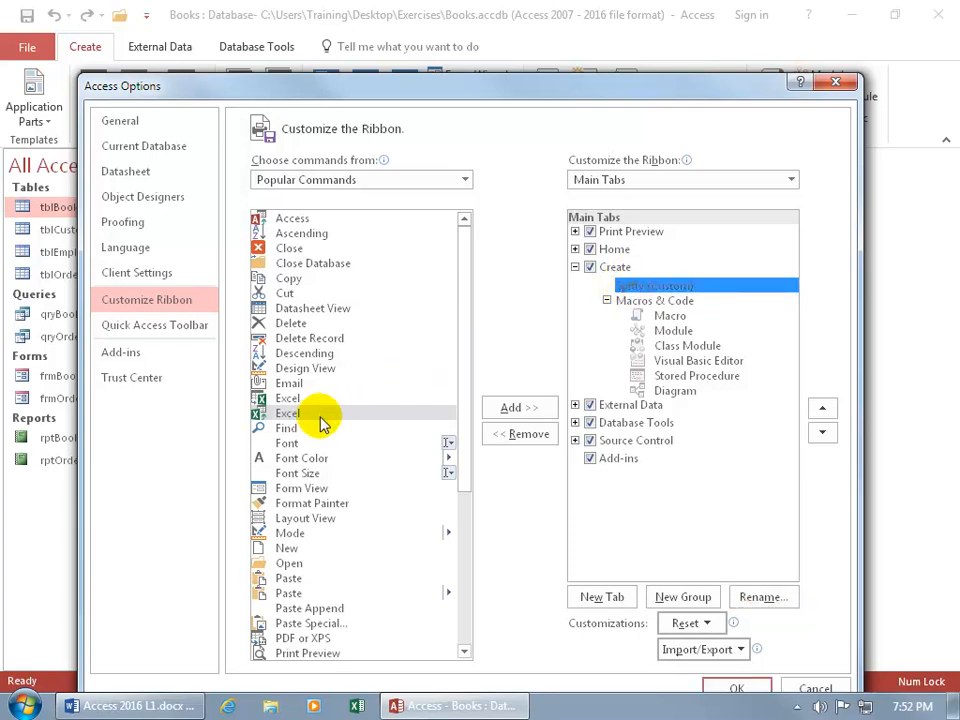
pyautogui.click(313, 263)
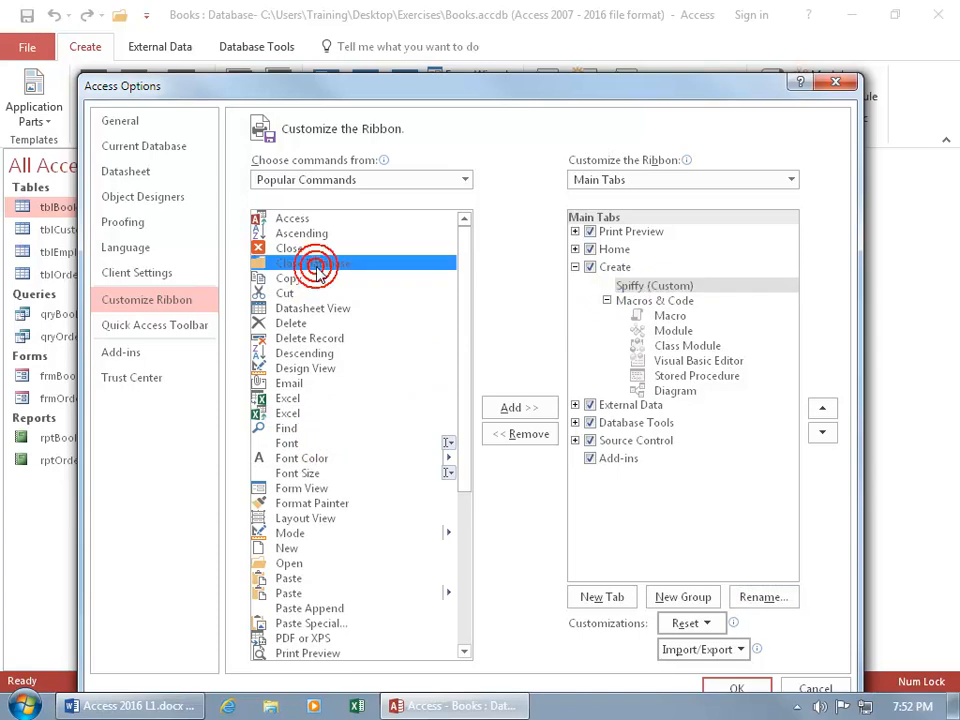
pyautogui.click(520, 407)
pyautogui.click(318, 428)
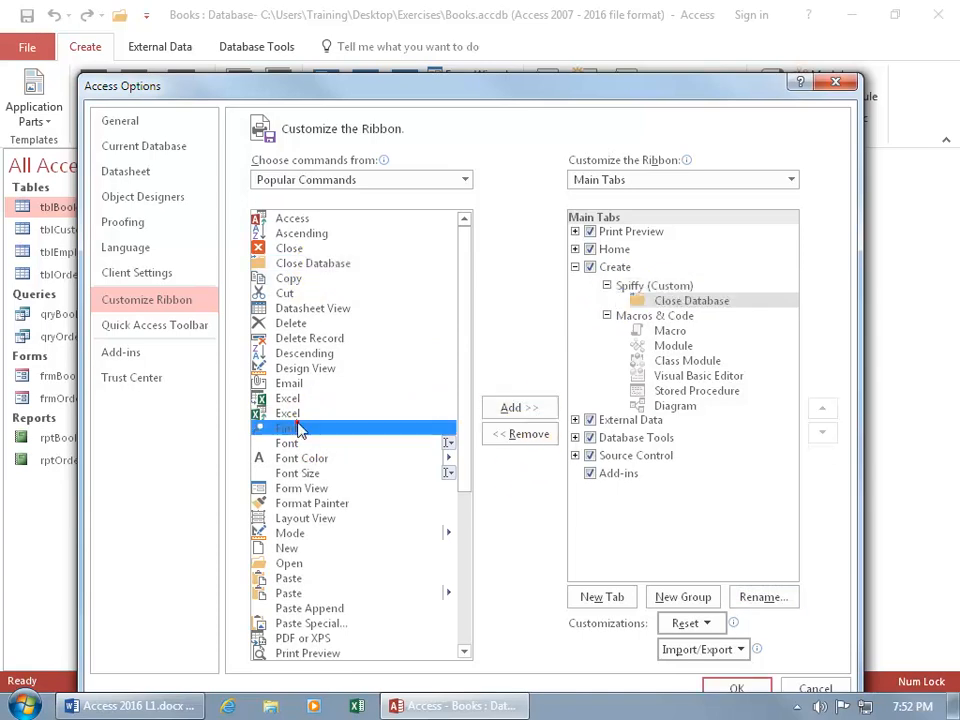
pyautogui.click(516, 407)
pyautogui.click(308, 532)
pyautogui.click(512, 407)
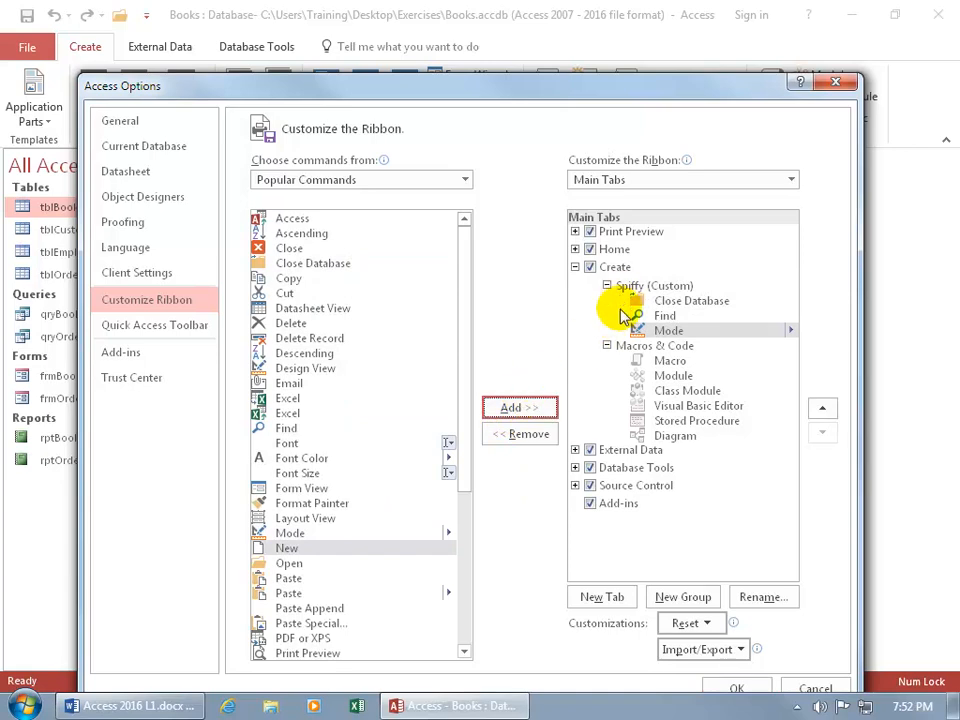
pyautogui.moveTo(476, 90); pyautogui.dragTo(492, 35)
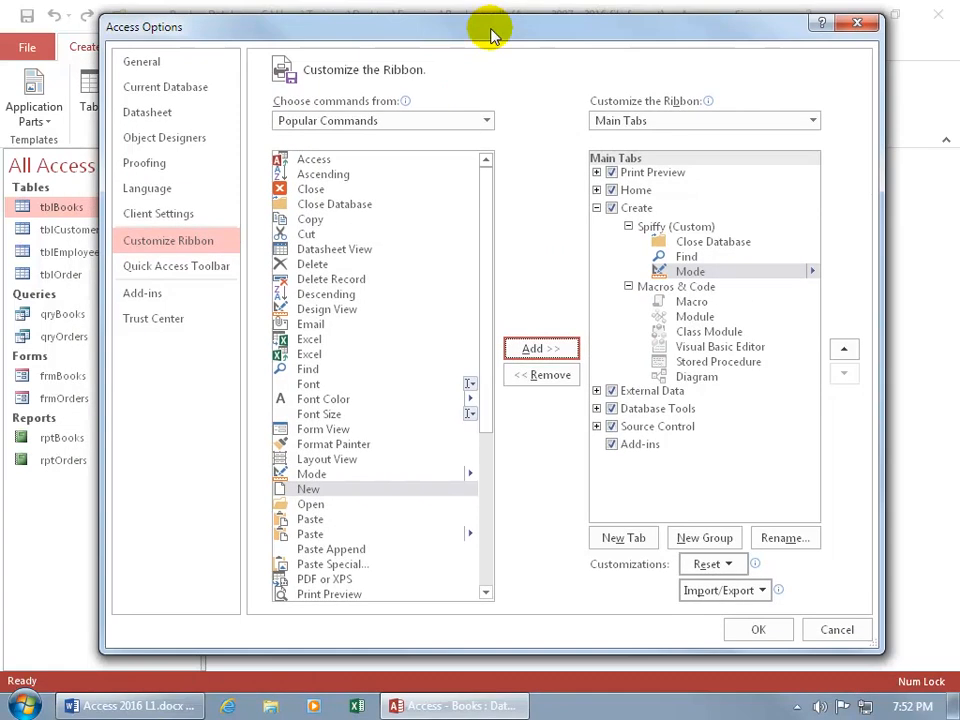
pyautogui.click(752, 628)
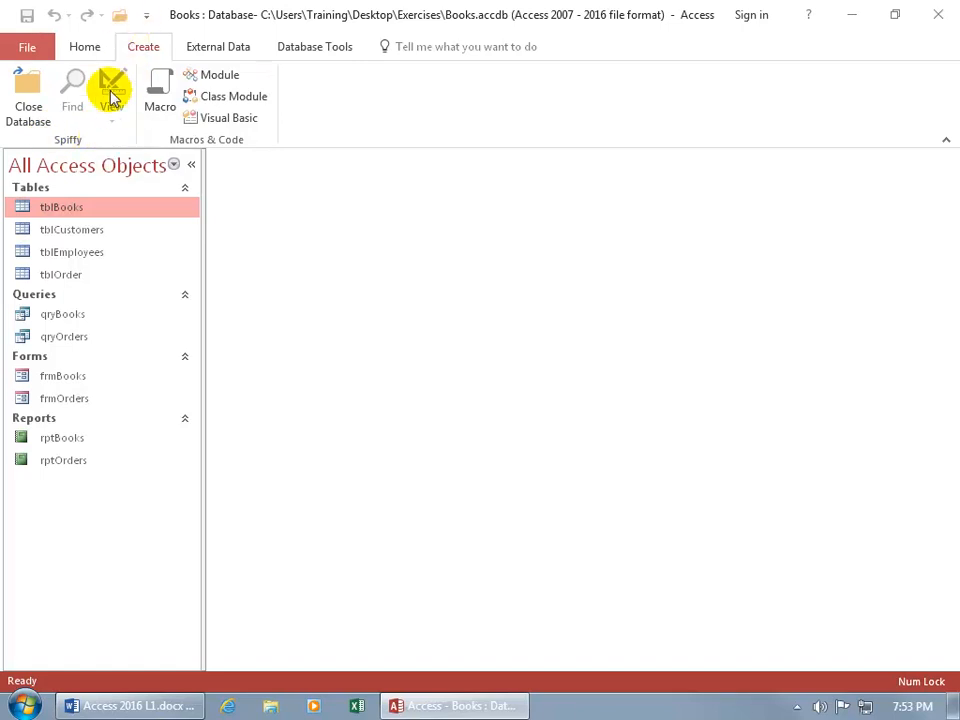
# Step: Add the whole Spiffy group to the Quick Access Toolbar
pyautogui.rightClick(103, 142)
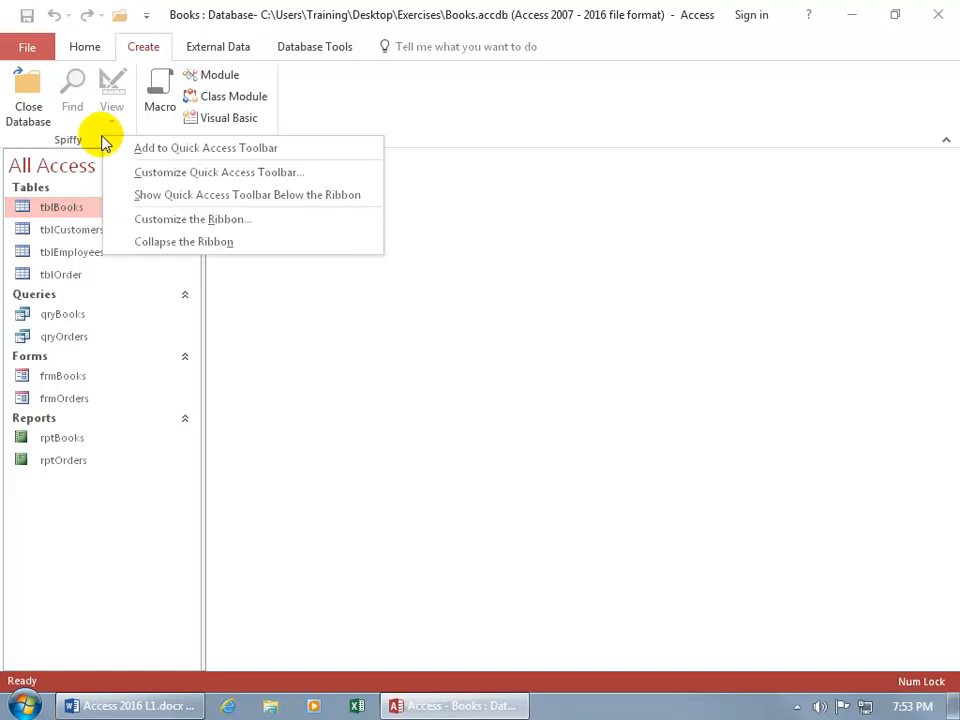
pyautogui.click(136, 147)
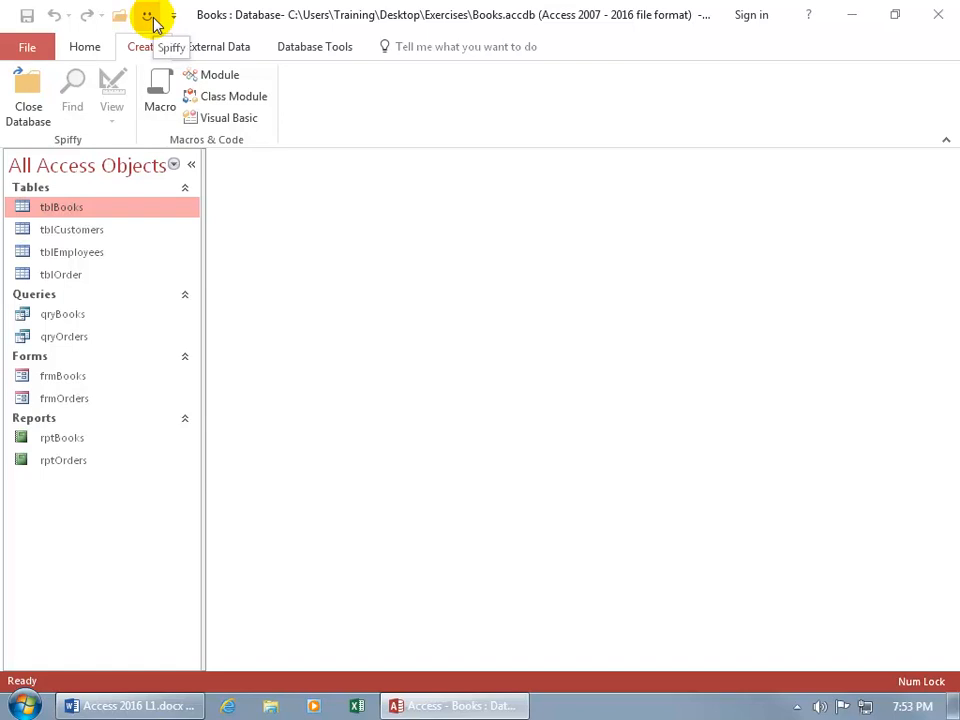
# Step: Reopen the ribbon customization options, create a new custom tab and place it before the Home tab
pyautogui.rightClick(234, 82)
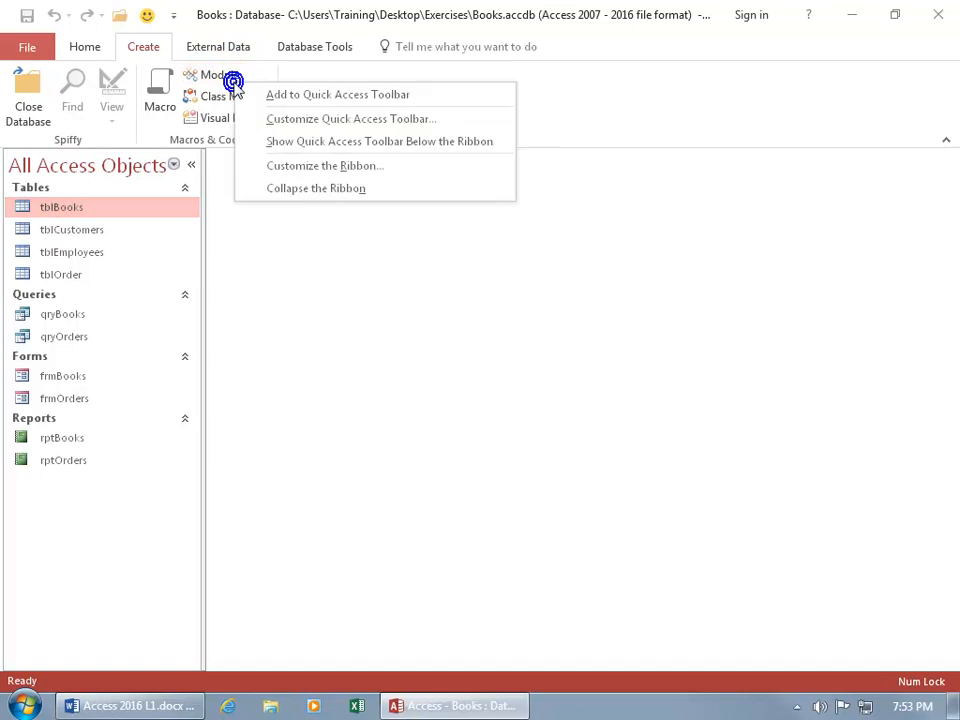
pyautogui.click(278, 168)
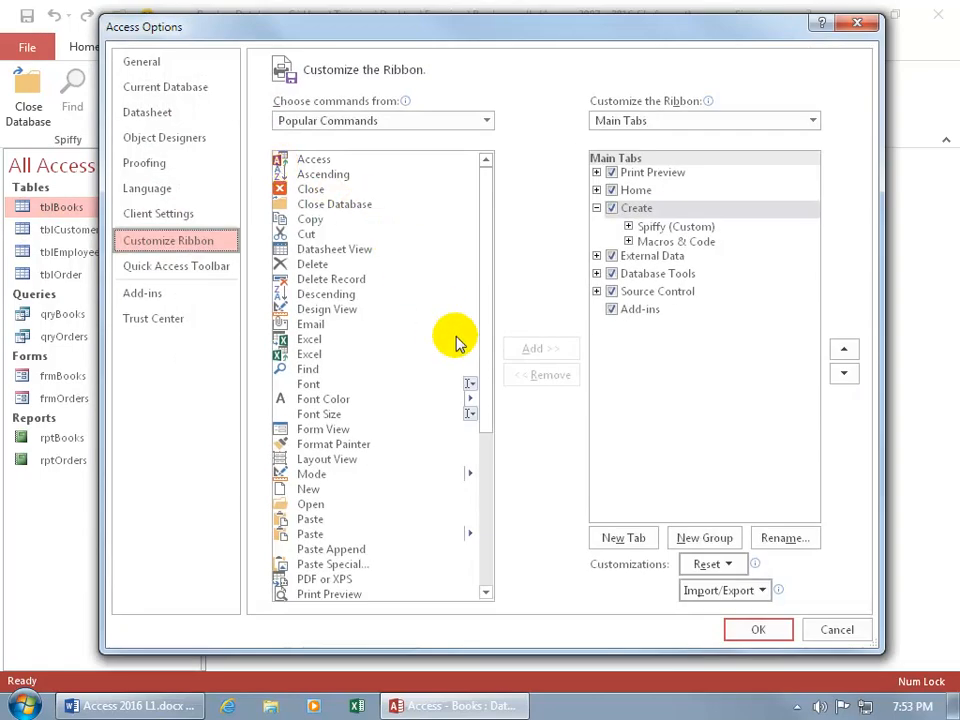
pyautogui.click(617, 539)
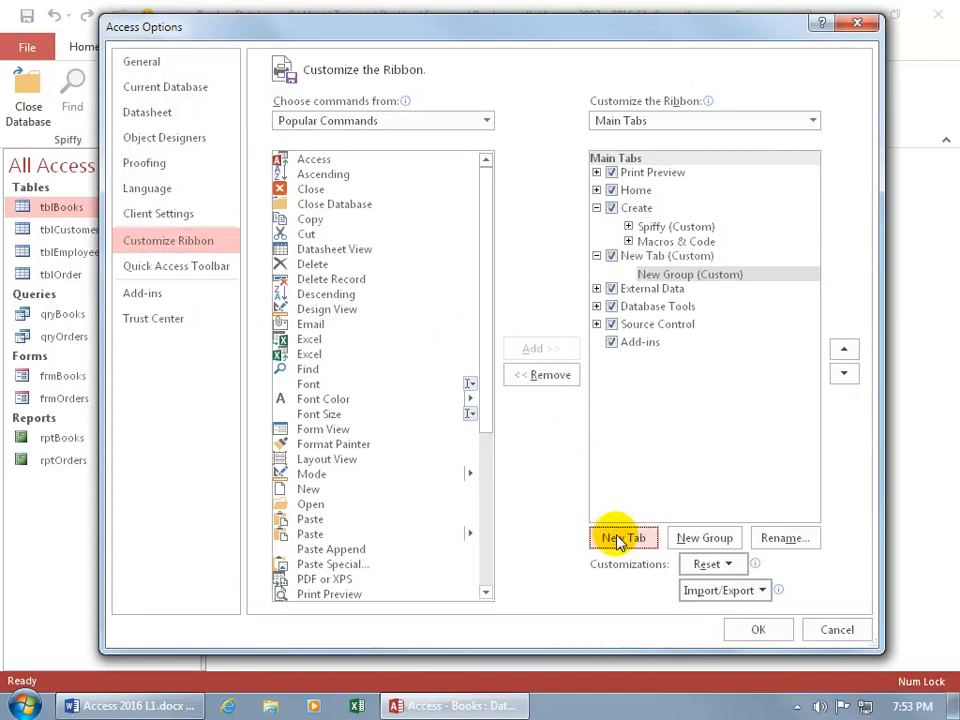
pyautogui.click(641, 258)
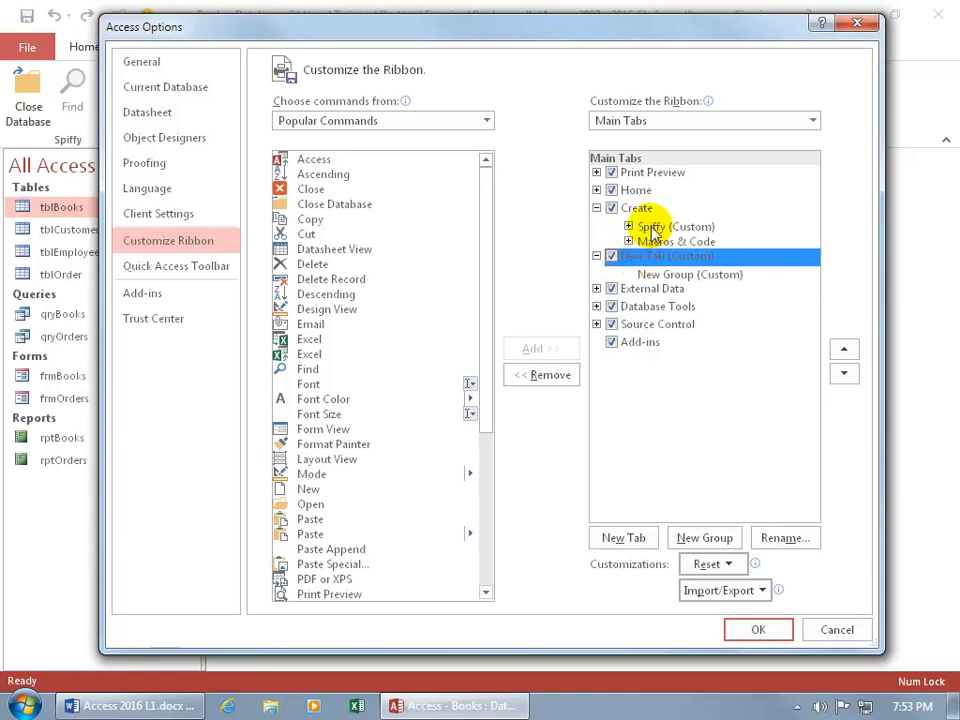
pyautogui.click(845, 352)
pyautogui.click(845, 352)
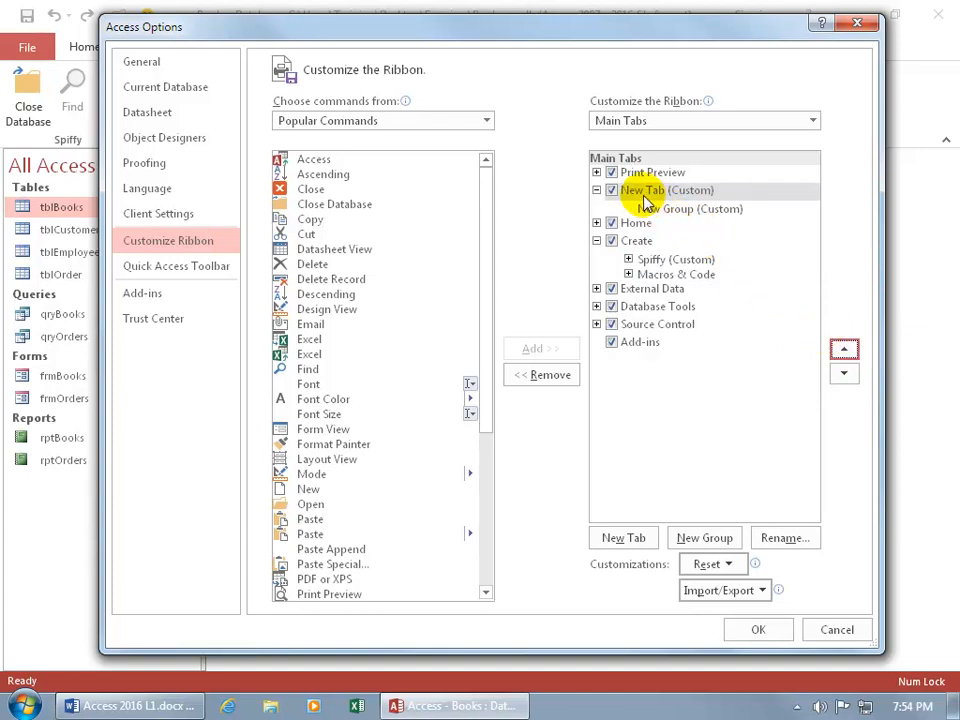
# Step: Rename the new custom tab as Spiffy
pyautogui.click(778, 540)
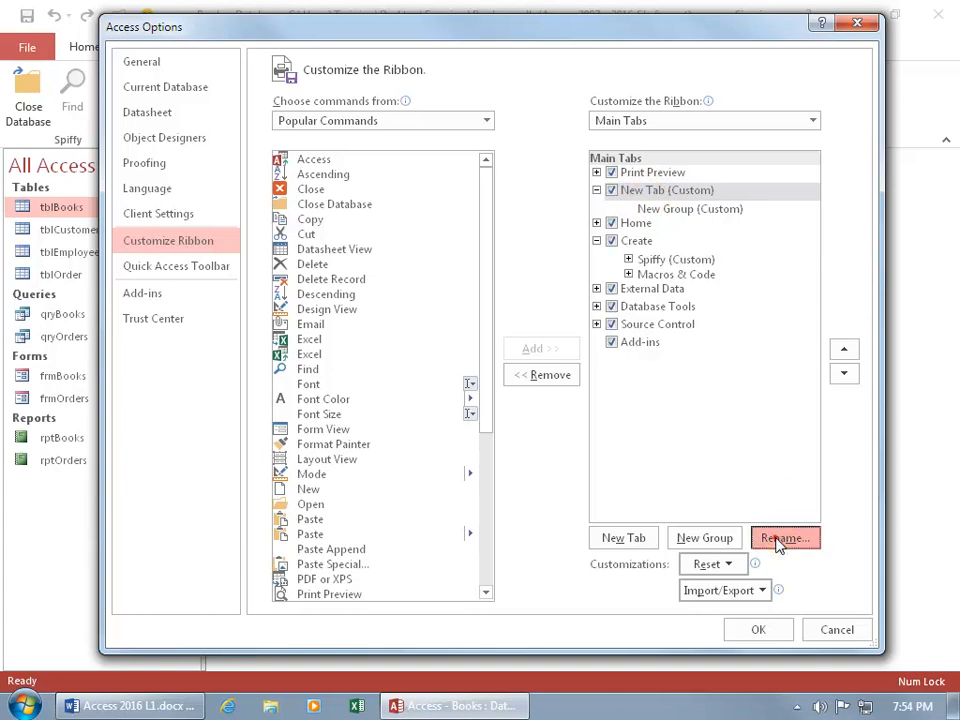
pyautogui.write('S')
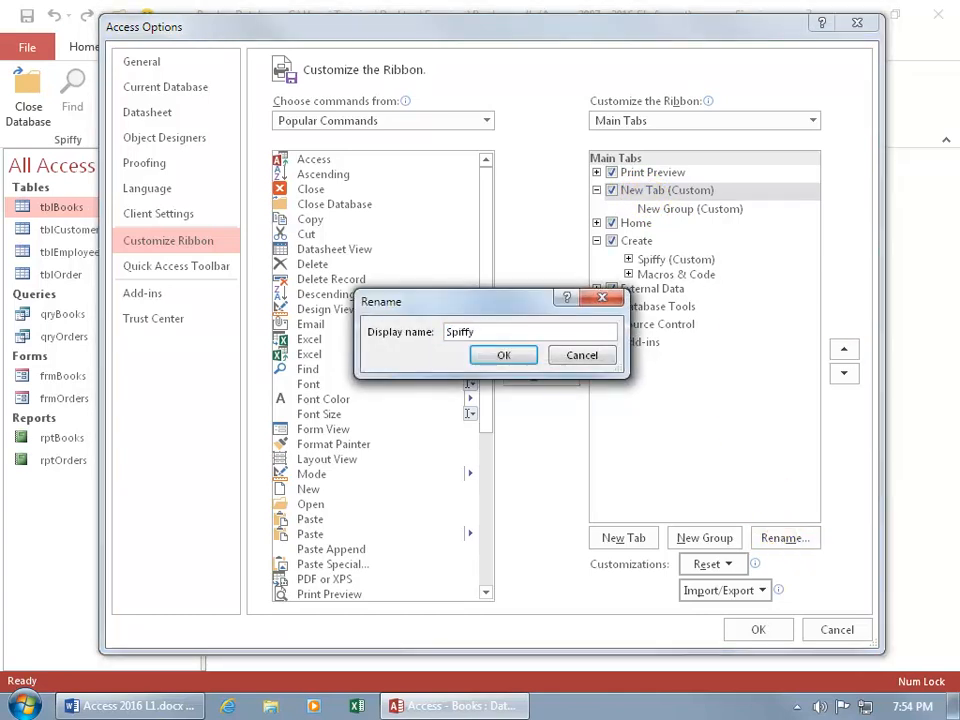
pyautogui.write('piffy')
pyautogui.press('Return')
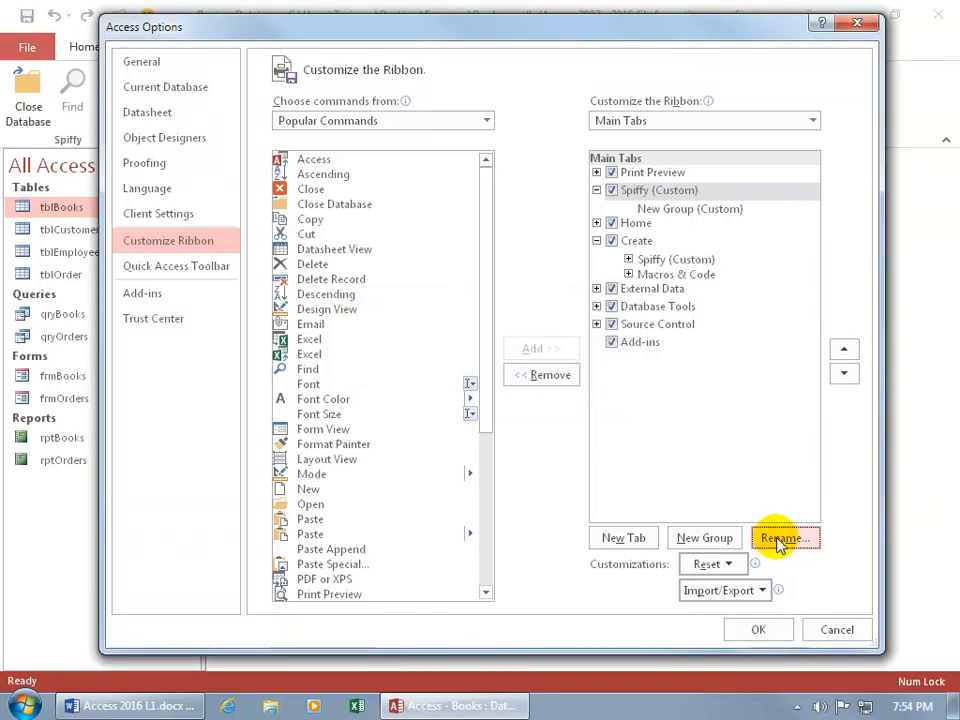
# Step: Rename the new group inside the custom Spiffy tab as Fancy and give it the multicolored butterfly symbol
pyautogui.click(646, 209)
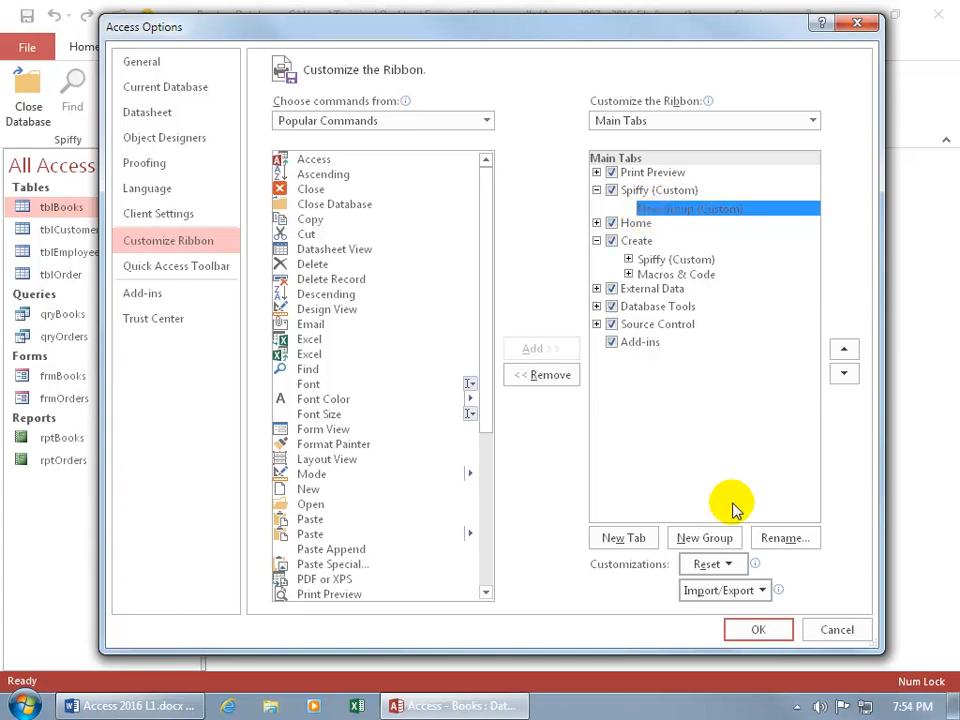
pyautogui.click(766, 541)
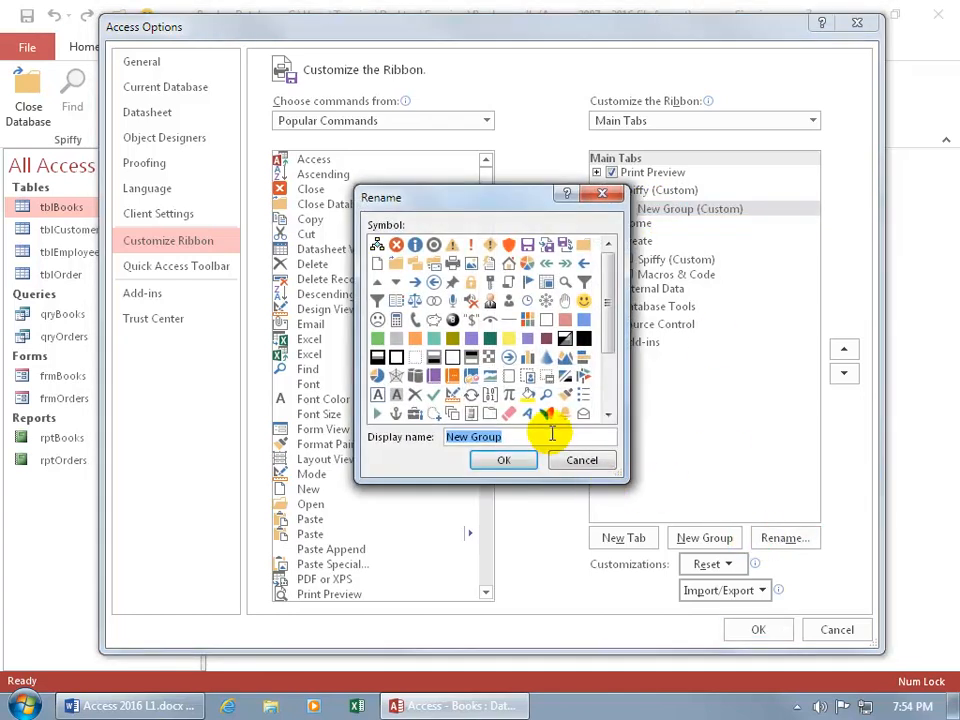
pyautogui.write('Fancy')
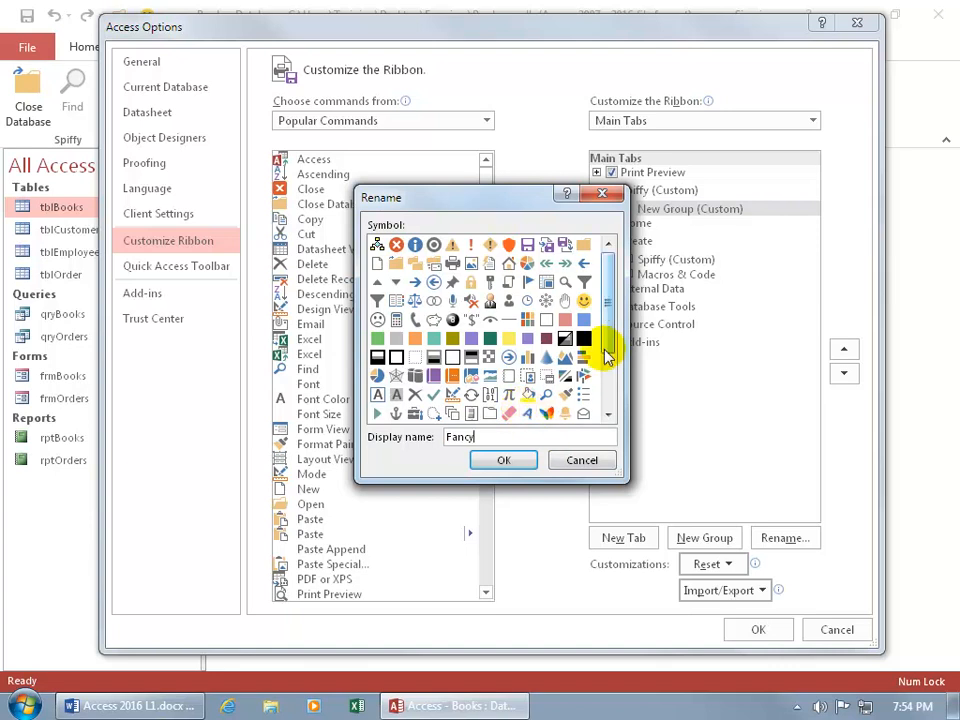
pyautogui.moveTo(608, 332); pyautogui.dragTo(611, 390)
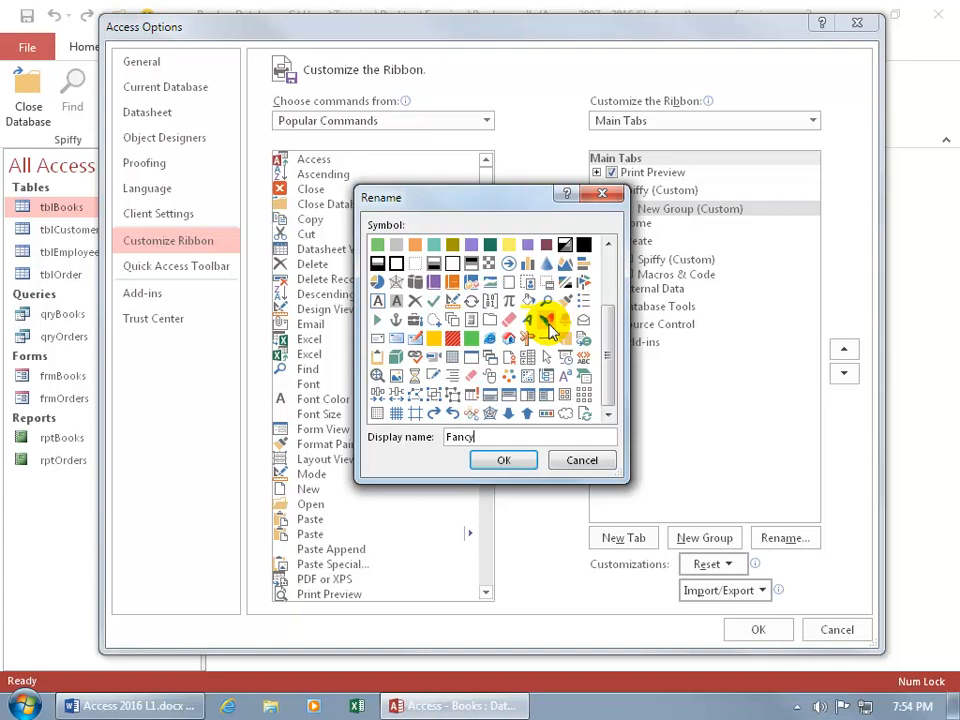
pyautogui.click(548, 324)
pyautogui.click(515, 460)
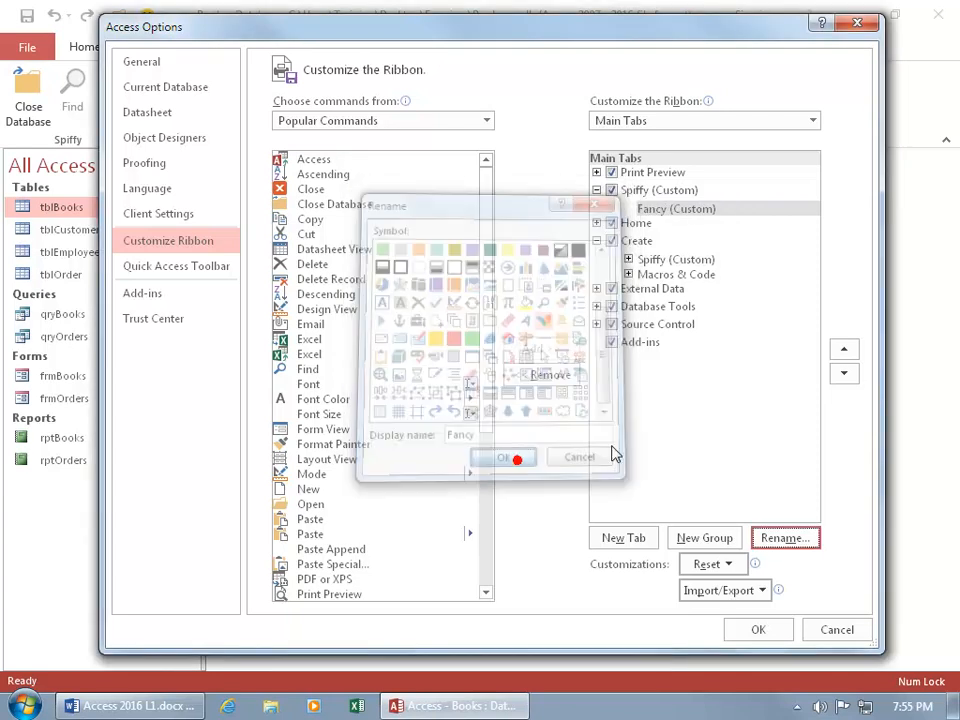
# Step: Add the Copy, Delete Record and Design View commands to the Fancy group
pyautogui.click(672, 210)
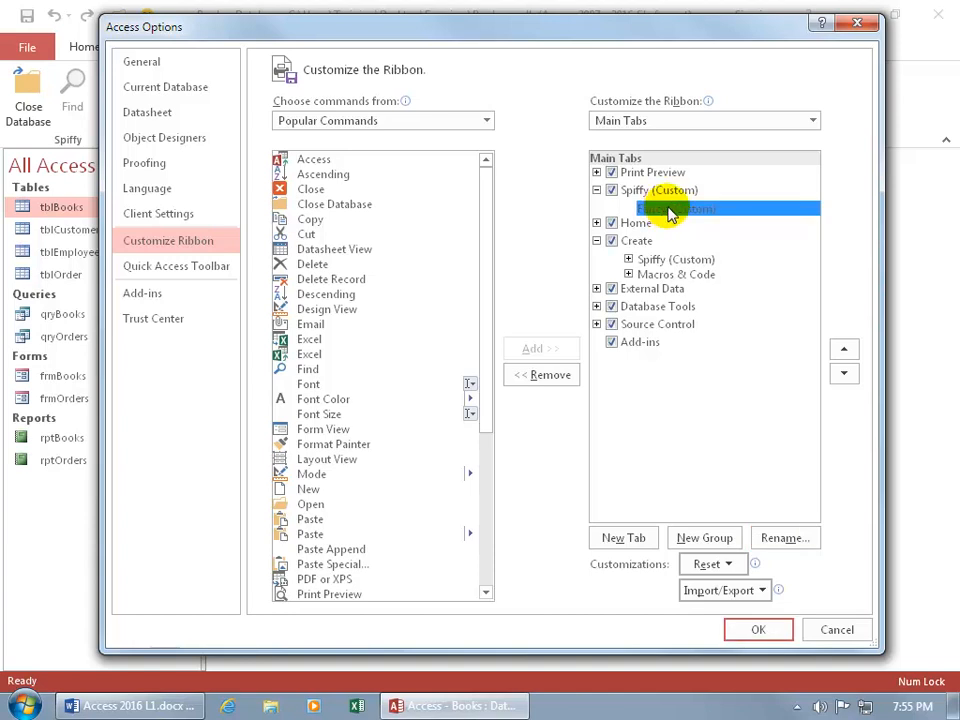
pyautogui.click(322, 219)
pyautogui.click(331, 279)
pyautogui.click(538, 348)
pyautogui.click(318, 309)
pyautogui.click(538, 348)
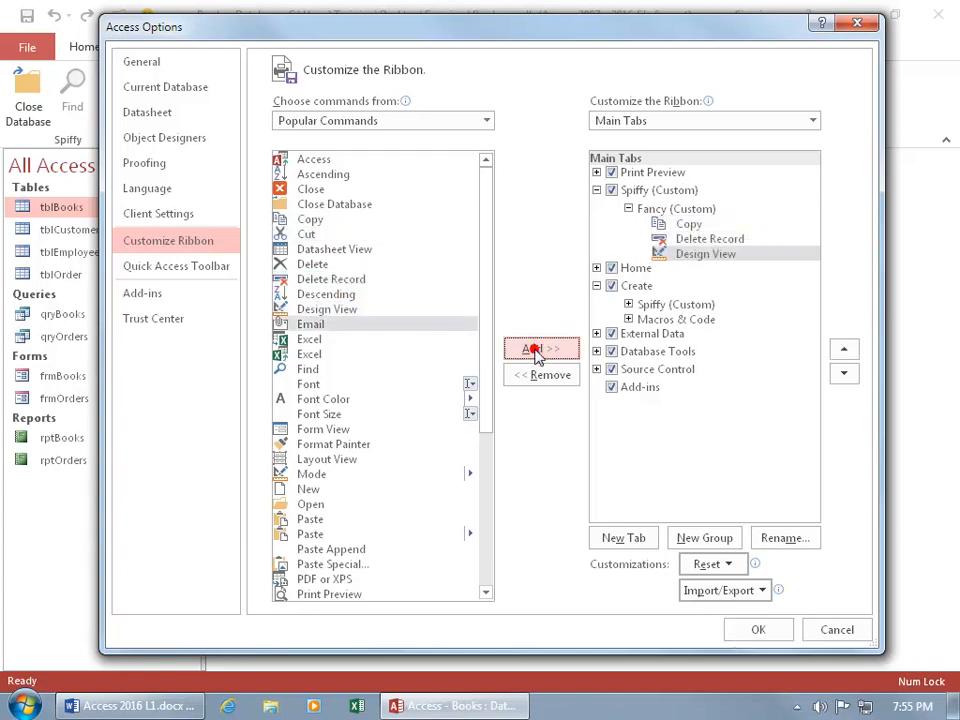
# Step: Create a second custom group in the Spiffy tab and rename it G2 with the piggy bank symbol
pyautogui.click(705, 538)
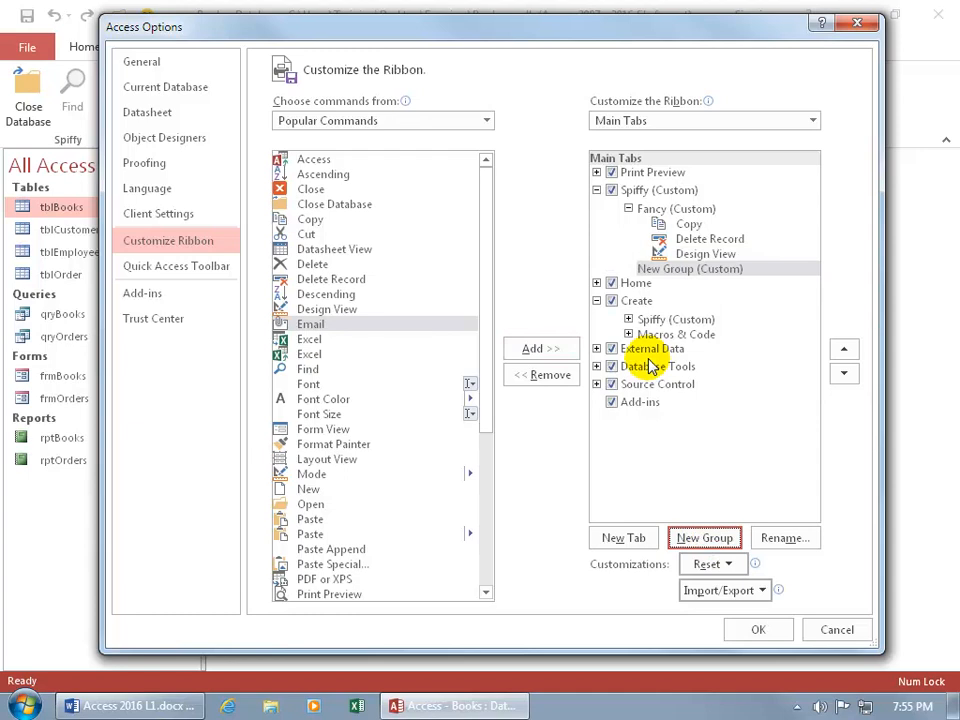
pyautogui.click(680, 268)
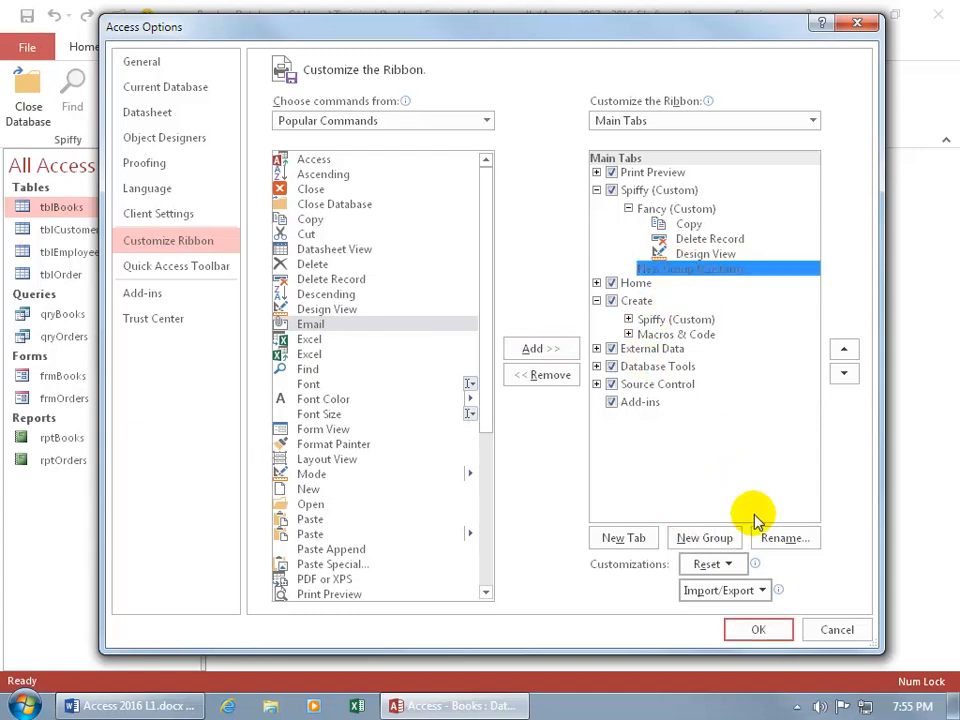
pyautogui.click(774, 539)
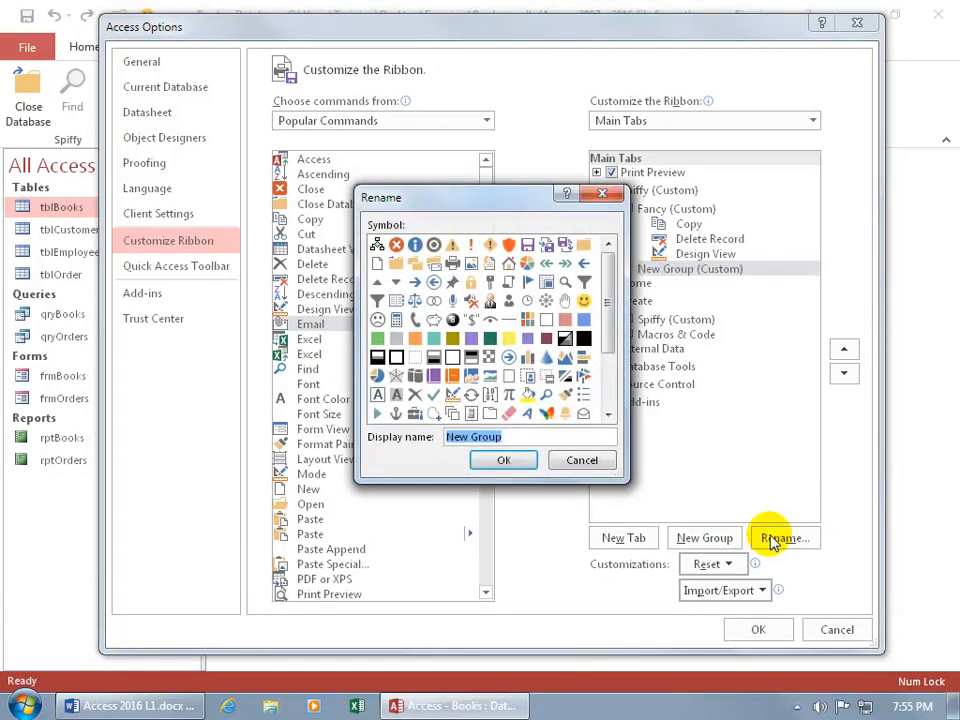
pyautogui.write('G2')
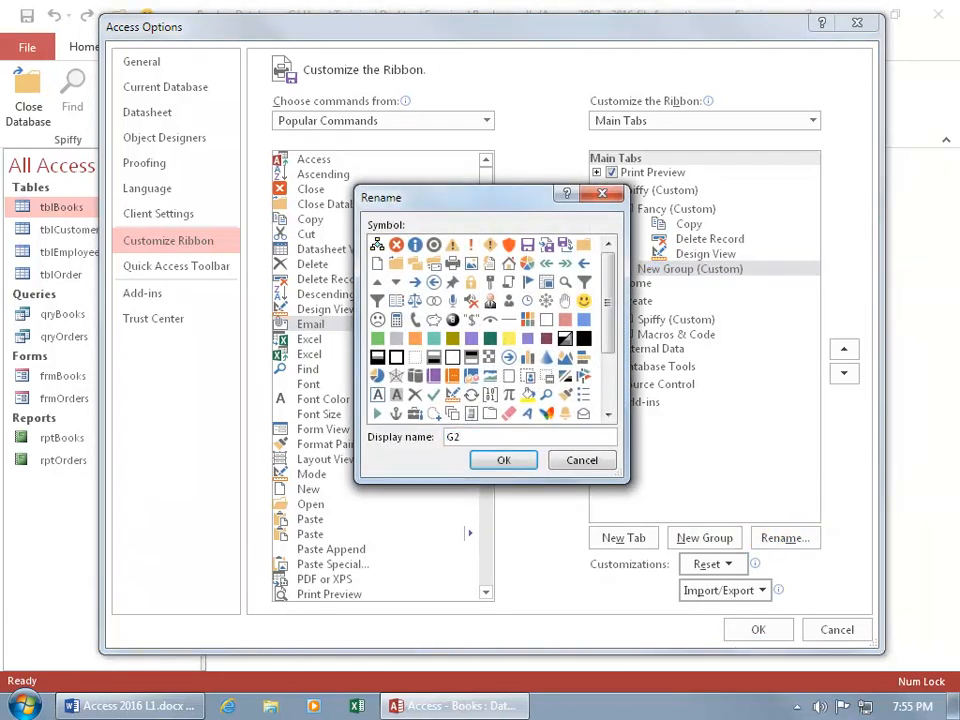
pyautogui.click(433, 321)
pyautogui.click(502, 457)
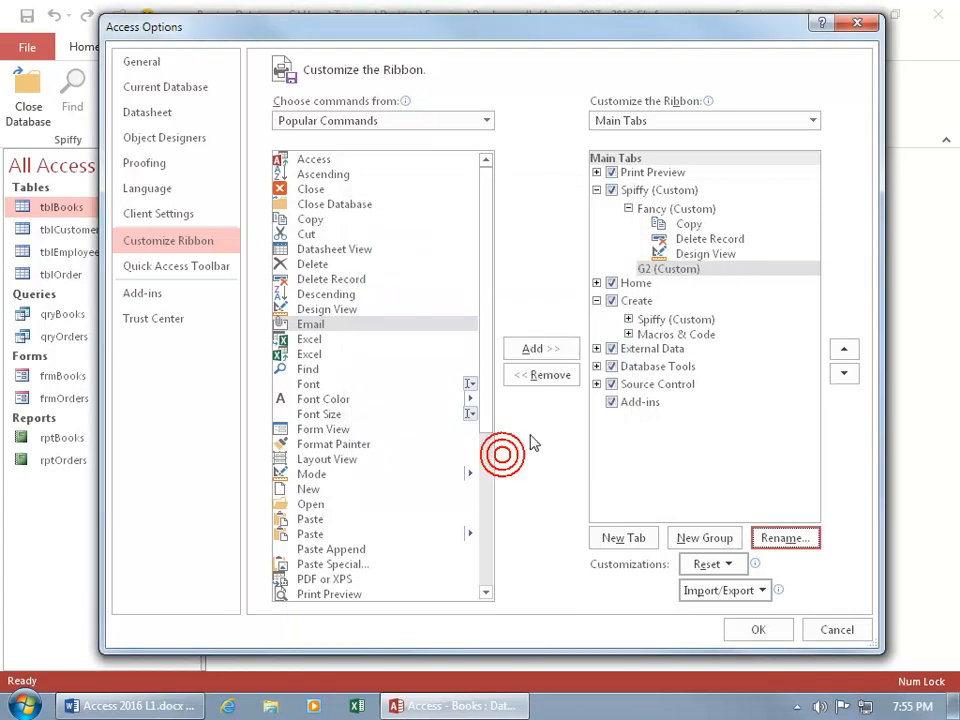
# Step: Add the second listed Excel command and Font Color to the G2 group, and apply the ribbon customizations
pyautogui.click(311, 354)
pyautogui.click(522, 348)
pyautogui.click(330, 398)
pyautogui.click(532, 350)
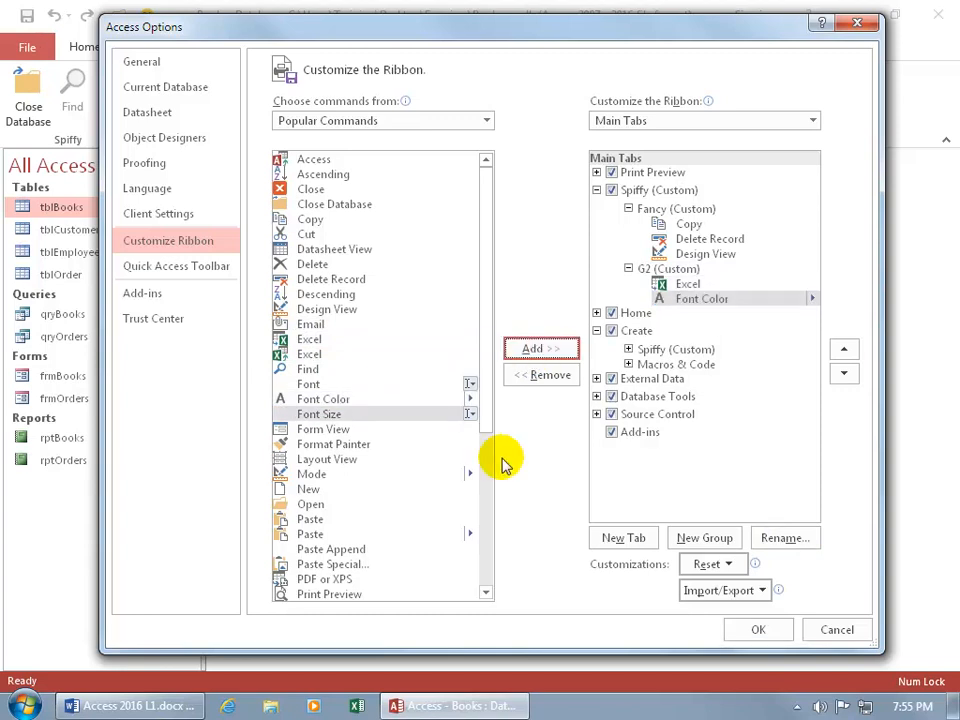
pyautogui.click(757, 631)
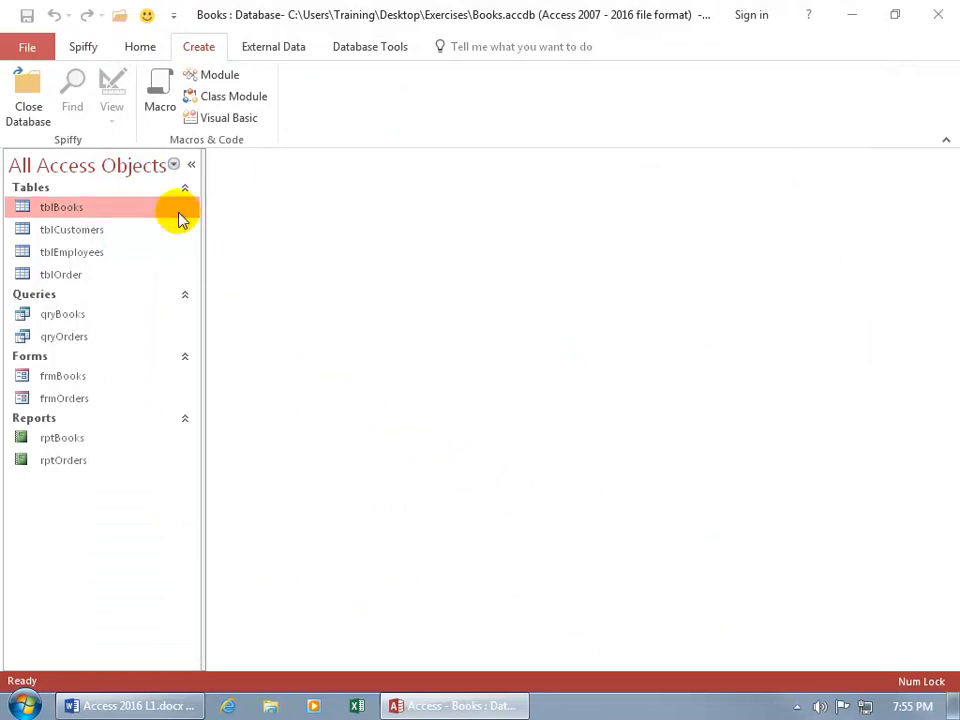
# Step: Add the custom Fancy and G2 groups of the Spiffy tab to the Quick Access Toolbar
pyautogui.click(86, 50)
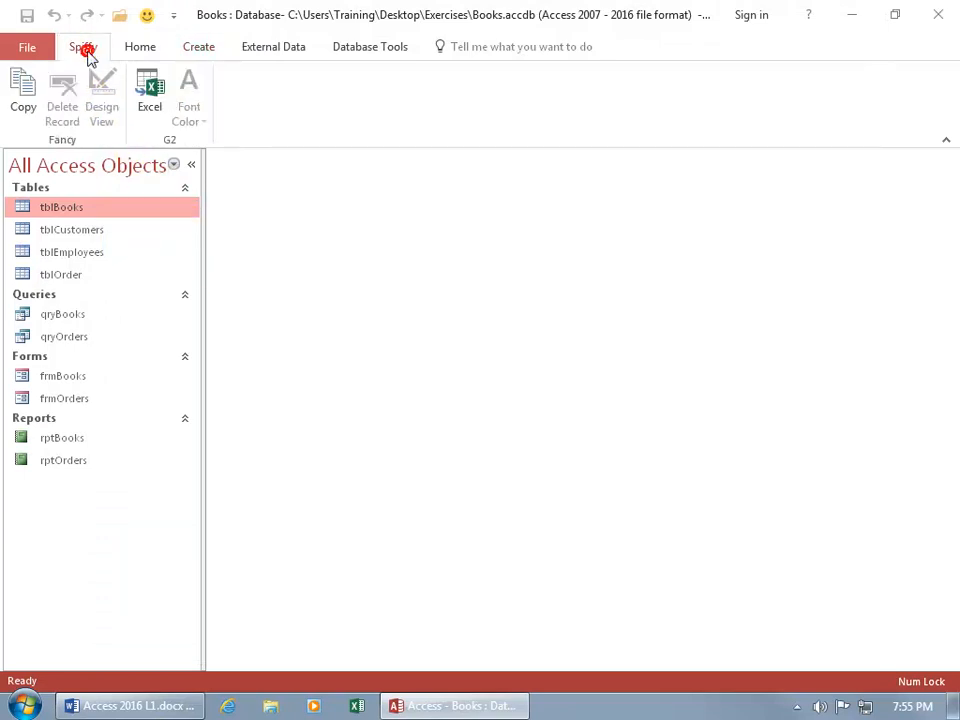
pyautogui.rightClick(107, 137)
pyautogui.click(124, 146)
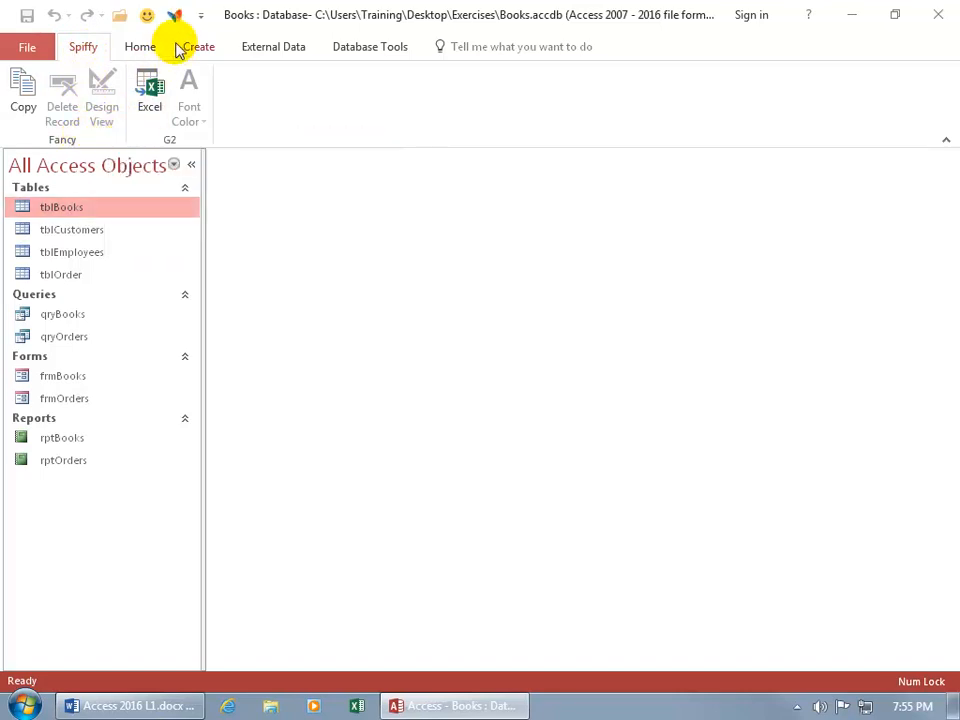
pyautogui.rightClick(146, 134)
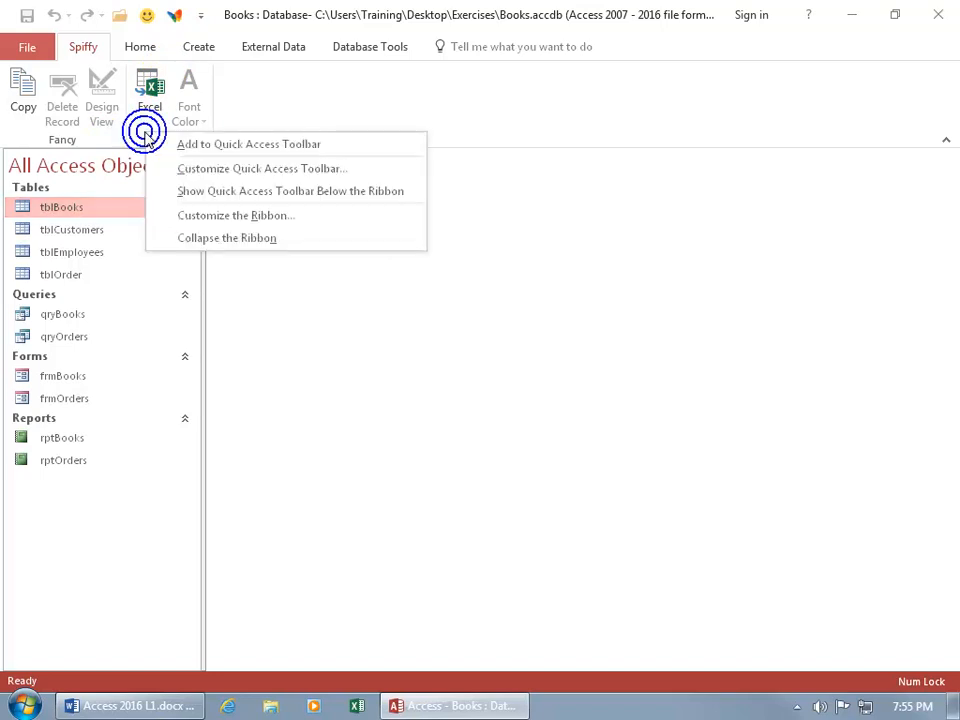
pyautogui.click(155, 145)
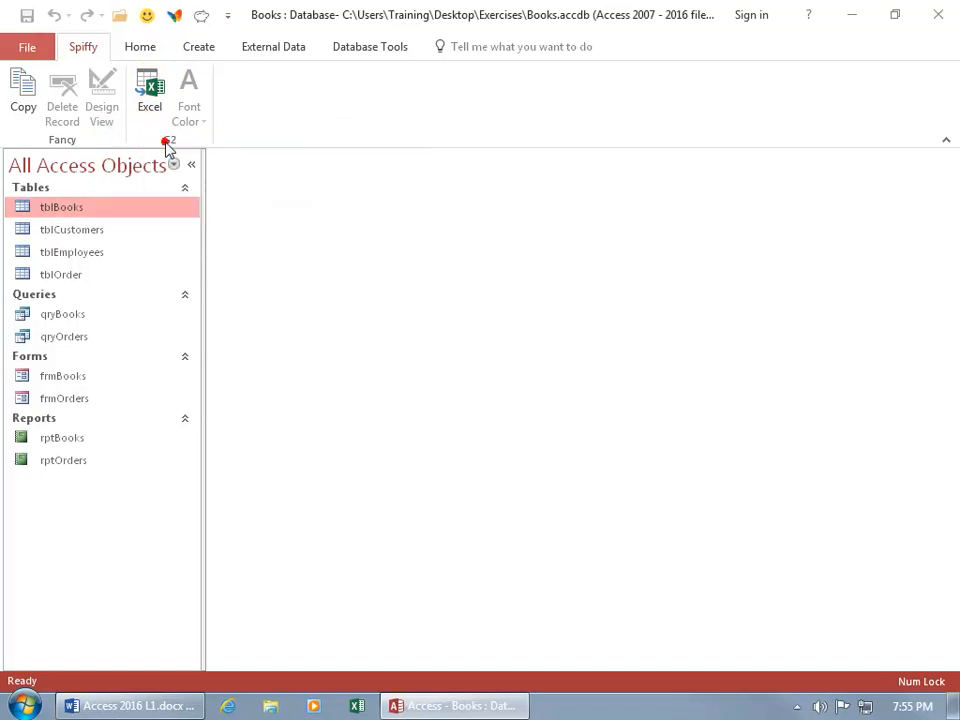
# Step: Look at the commands inside the piggy bank, smiley and butterfly groups on the Quick Access Toolbar
pyautogui.click(202, 19)
pyautogui.click(147, 16)
pyautogui.click(147, 16)
pyautogui.click(175, 16)
pyautogui.click(175, 16)
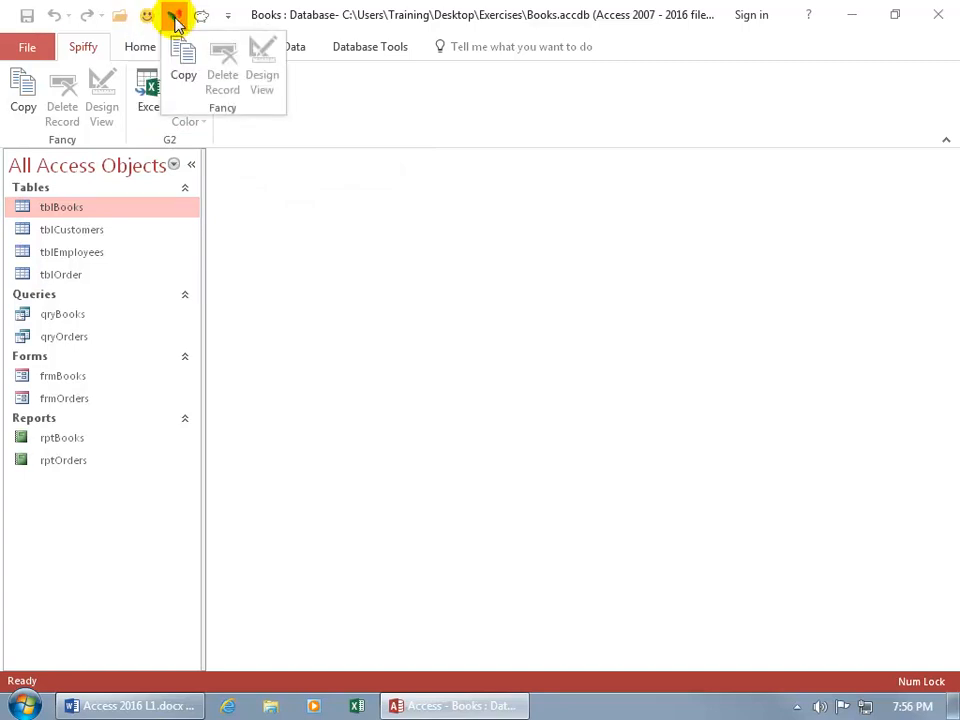
pyautogui.click(122, 126)
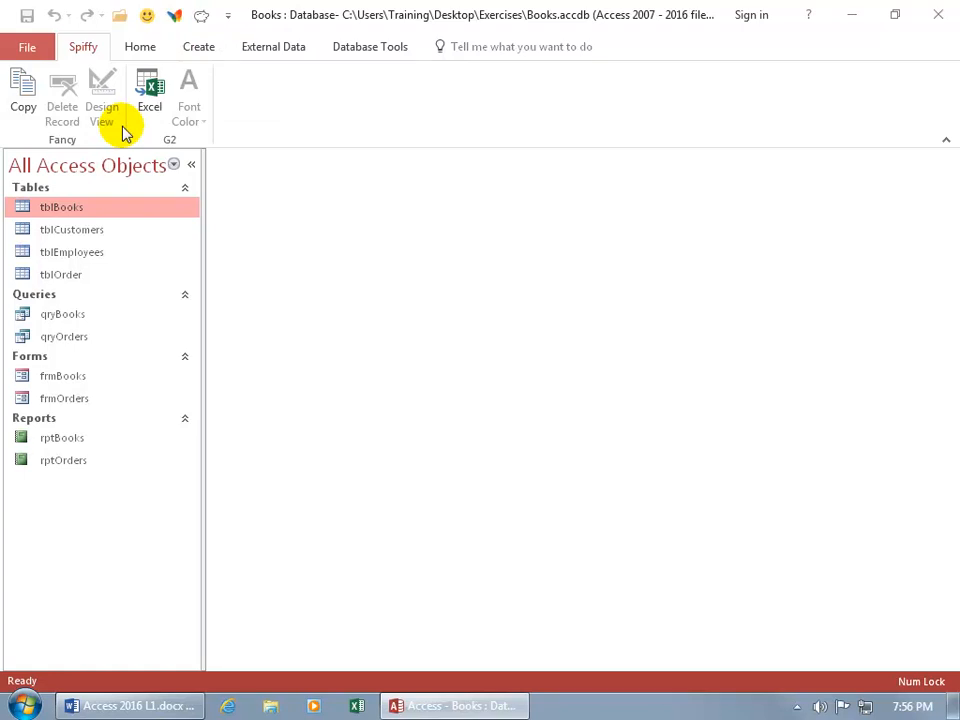
# Step: Reset only the Create tab of the ribbon to its defaults, apply the change and display the Create tab
pyautogui.rightClick(124, 133)
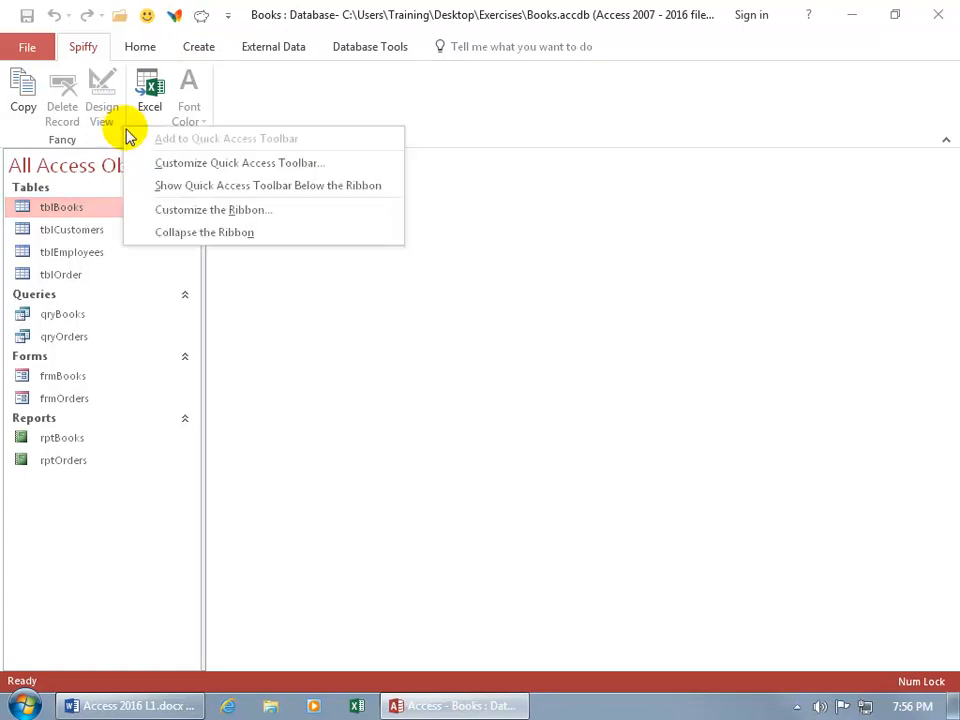
pyautogui.click(159, 210)
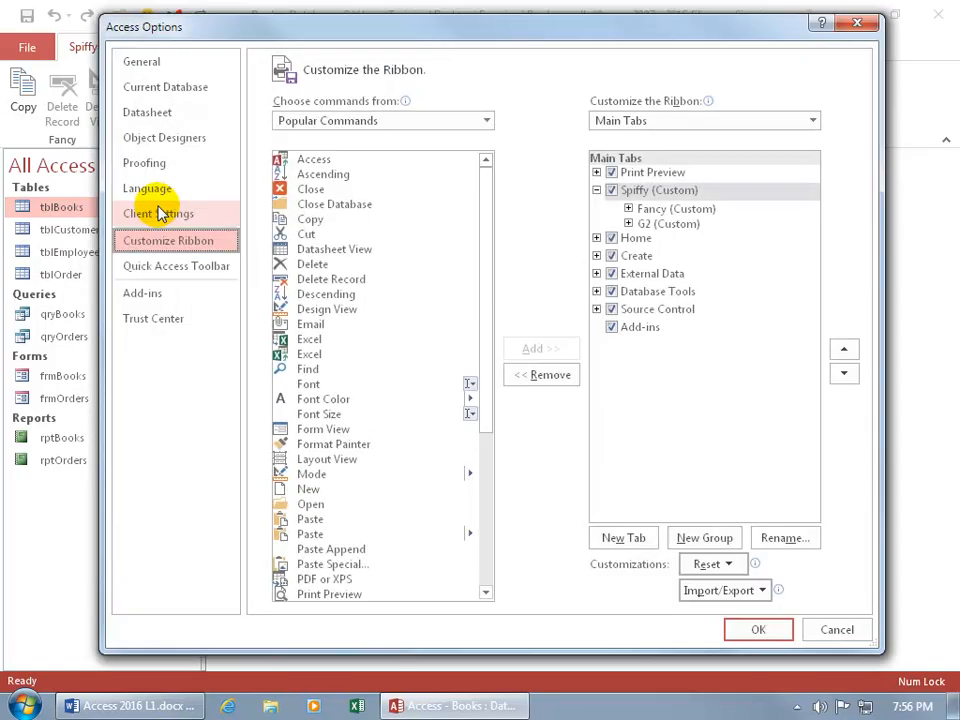
pyautogui.click(726, 567)
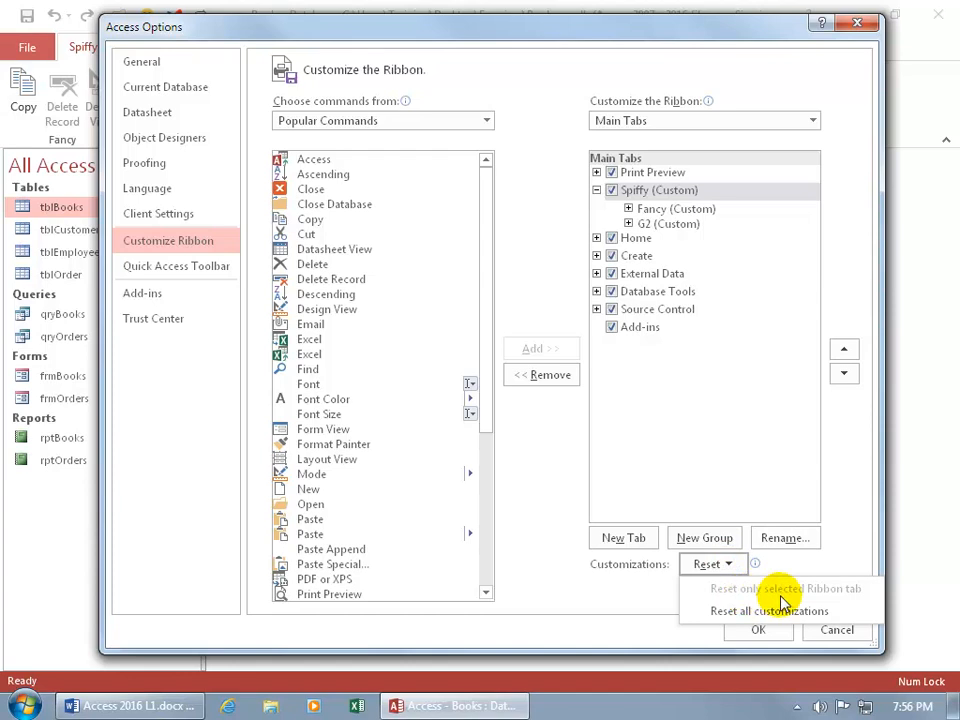
pyautogui.click(645, 256)
pyautogui.click(710, 564)
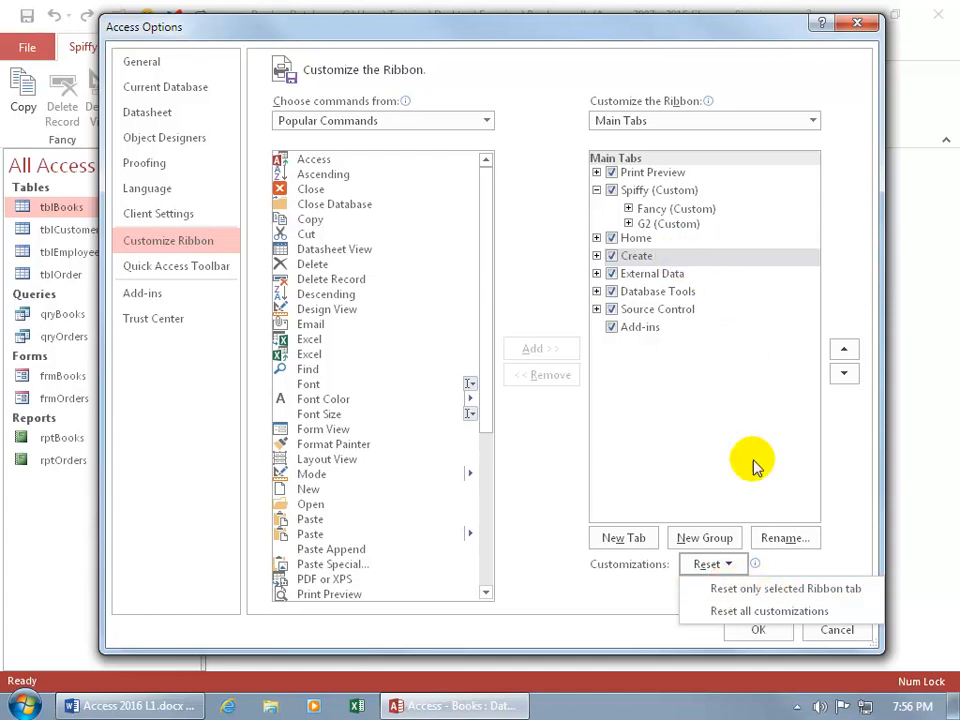
pyautogui.click(763, 588)
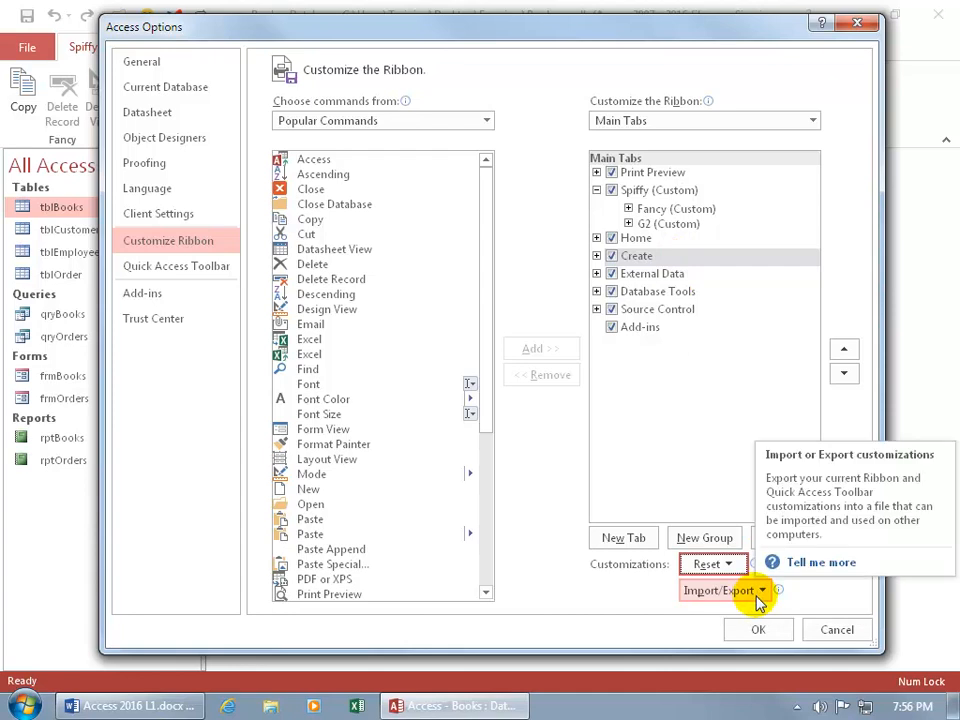
pyautogui.click(759, 630)
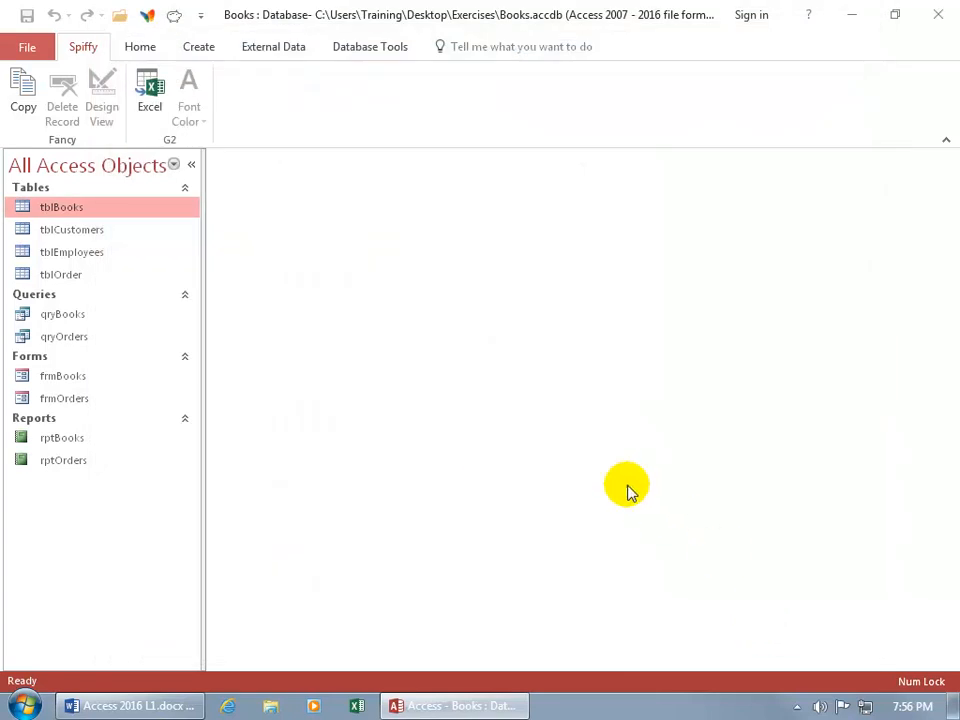
pyautogui.click(198, 45)
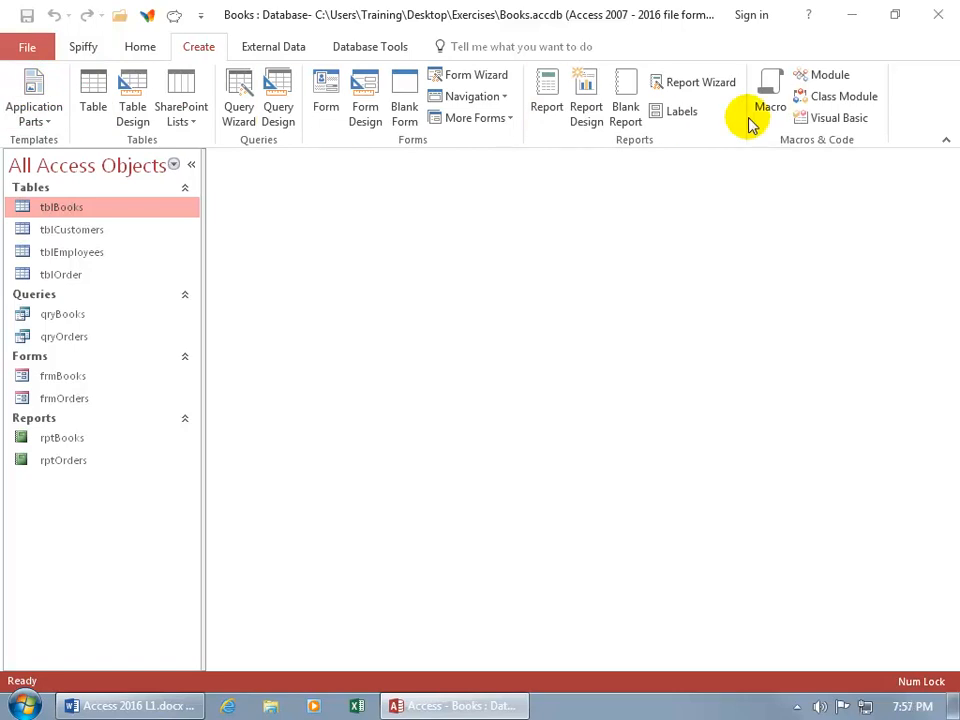
# Step: Reset all ribbon and Quick Access Toolbar customizations and apply the restored defaults
pyautogui.click(83, 47)
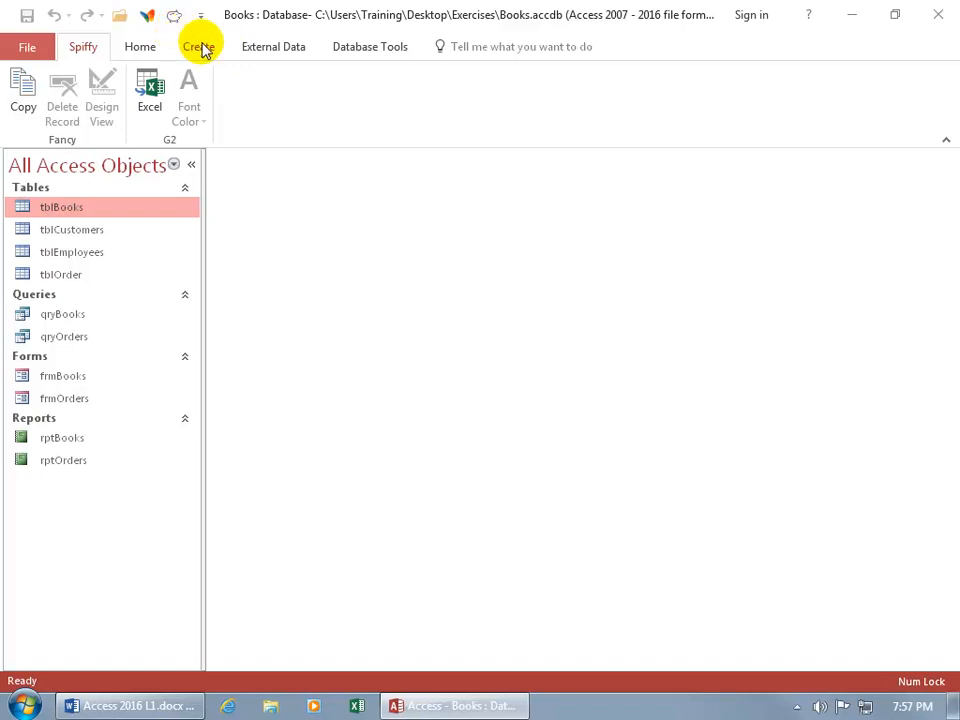
pyautogui.rightClick(238, 90)
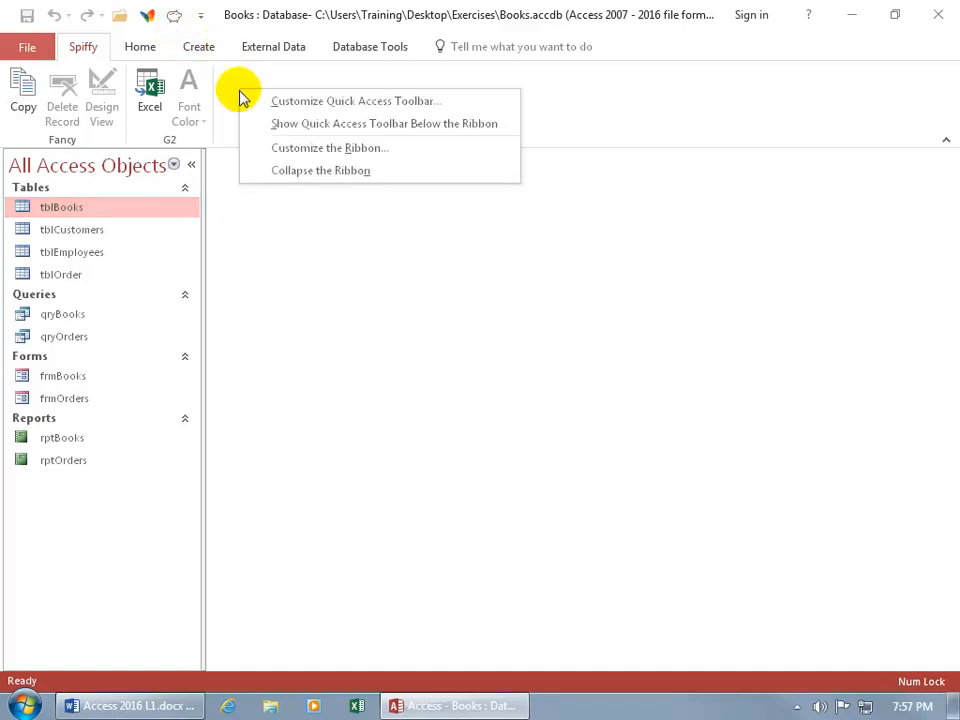
pyautogui.click(283, 148)
pyautogui.click(718, 564)
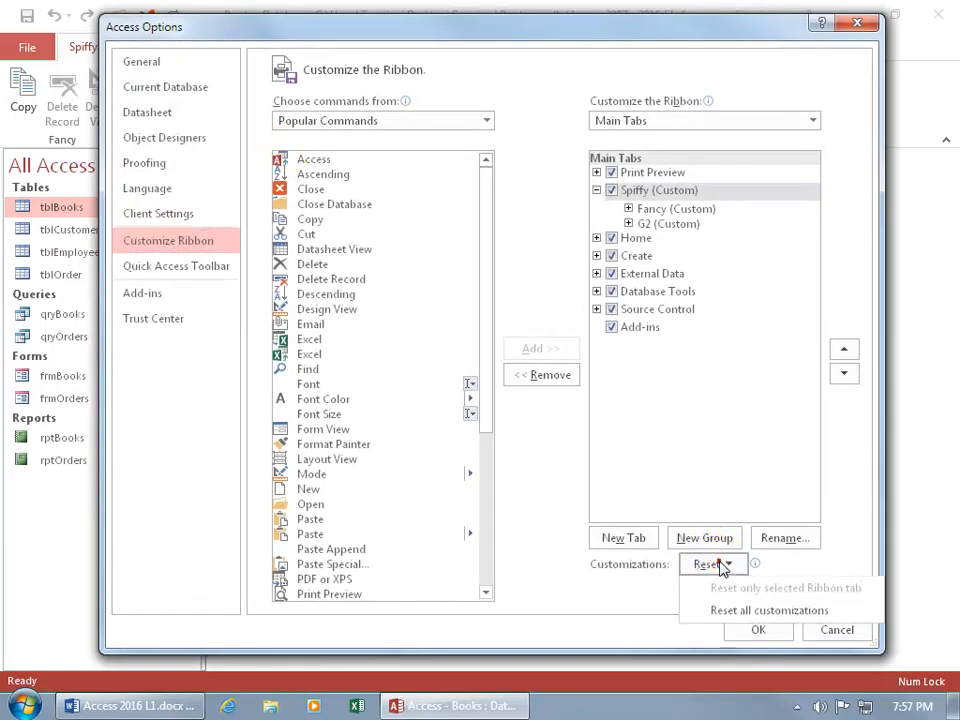
pyautogui.click(741, 617)
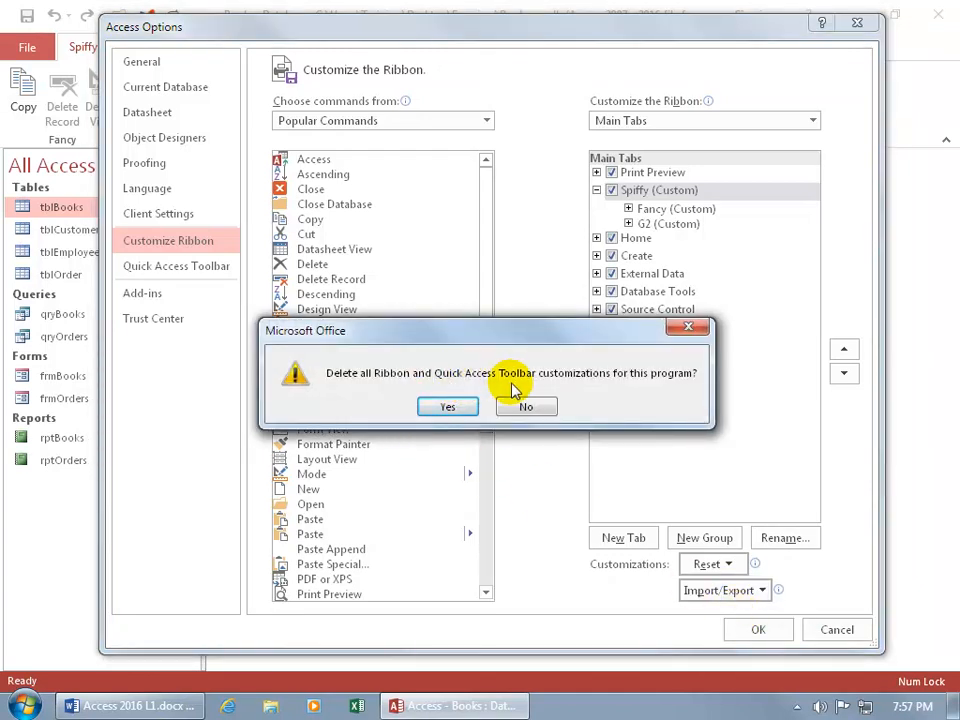
pyautogui.click(456, 409)
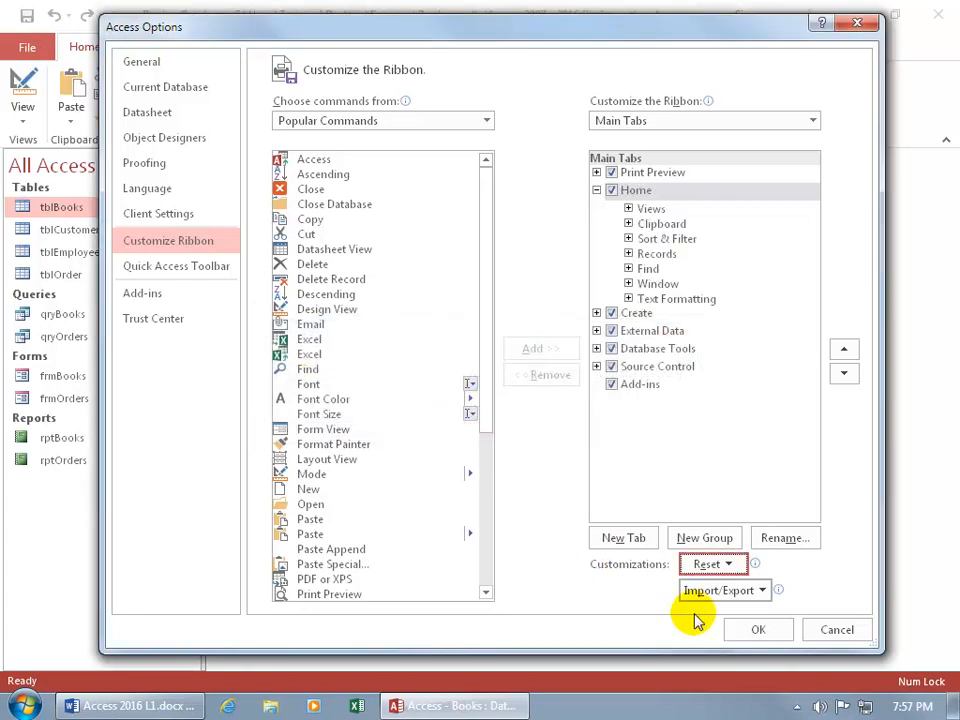
pyautogui.click(756, 628)
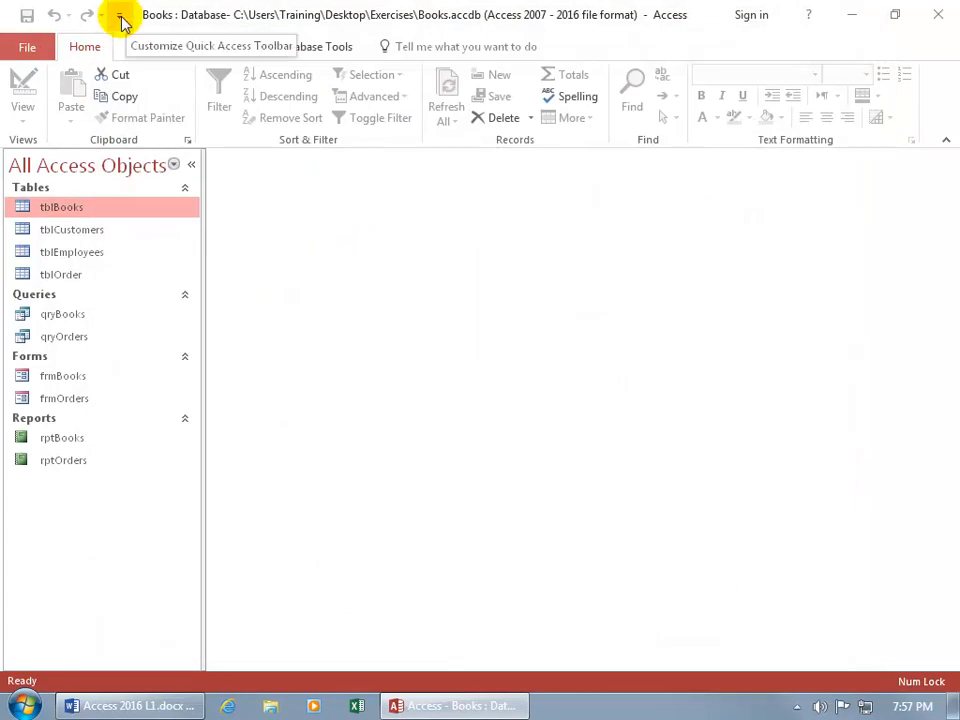